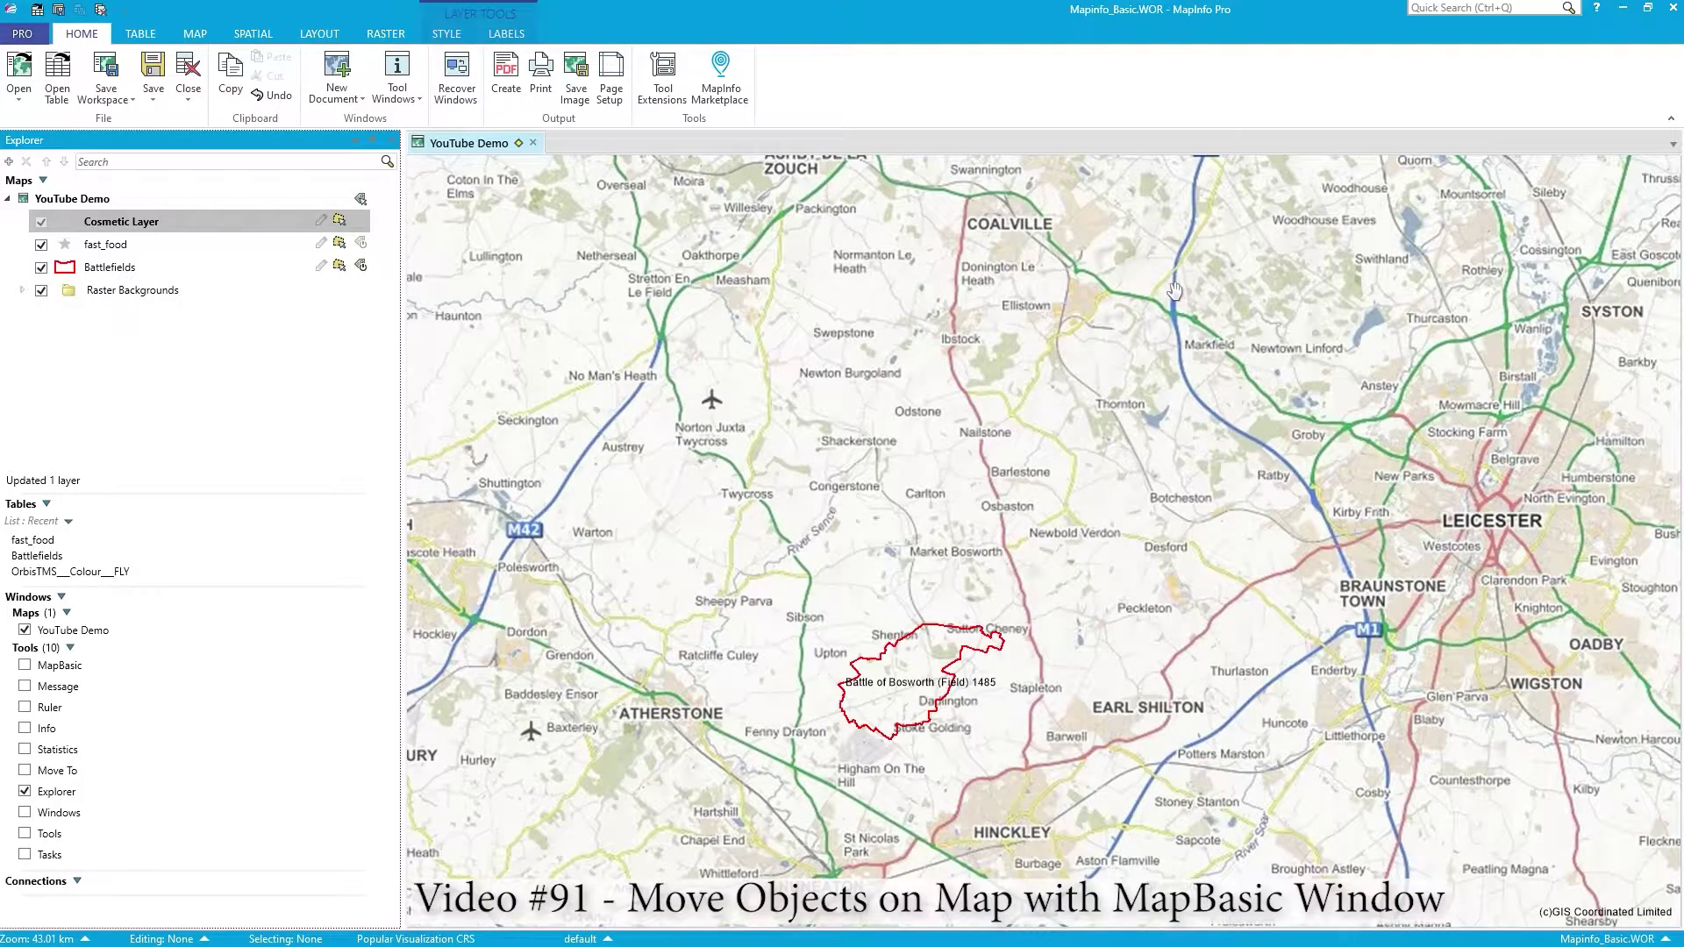
- Pan and zoom the map to about 21.5 km to frame the Battle of Bosworth (Field) 1485 polygon
left_click_drag(1092, 460, 1085, 340)
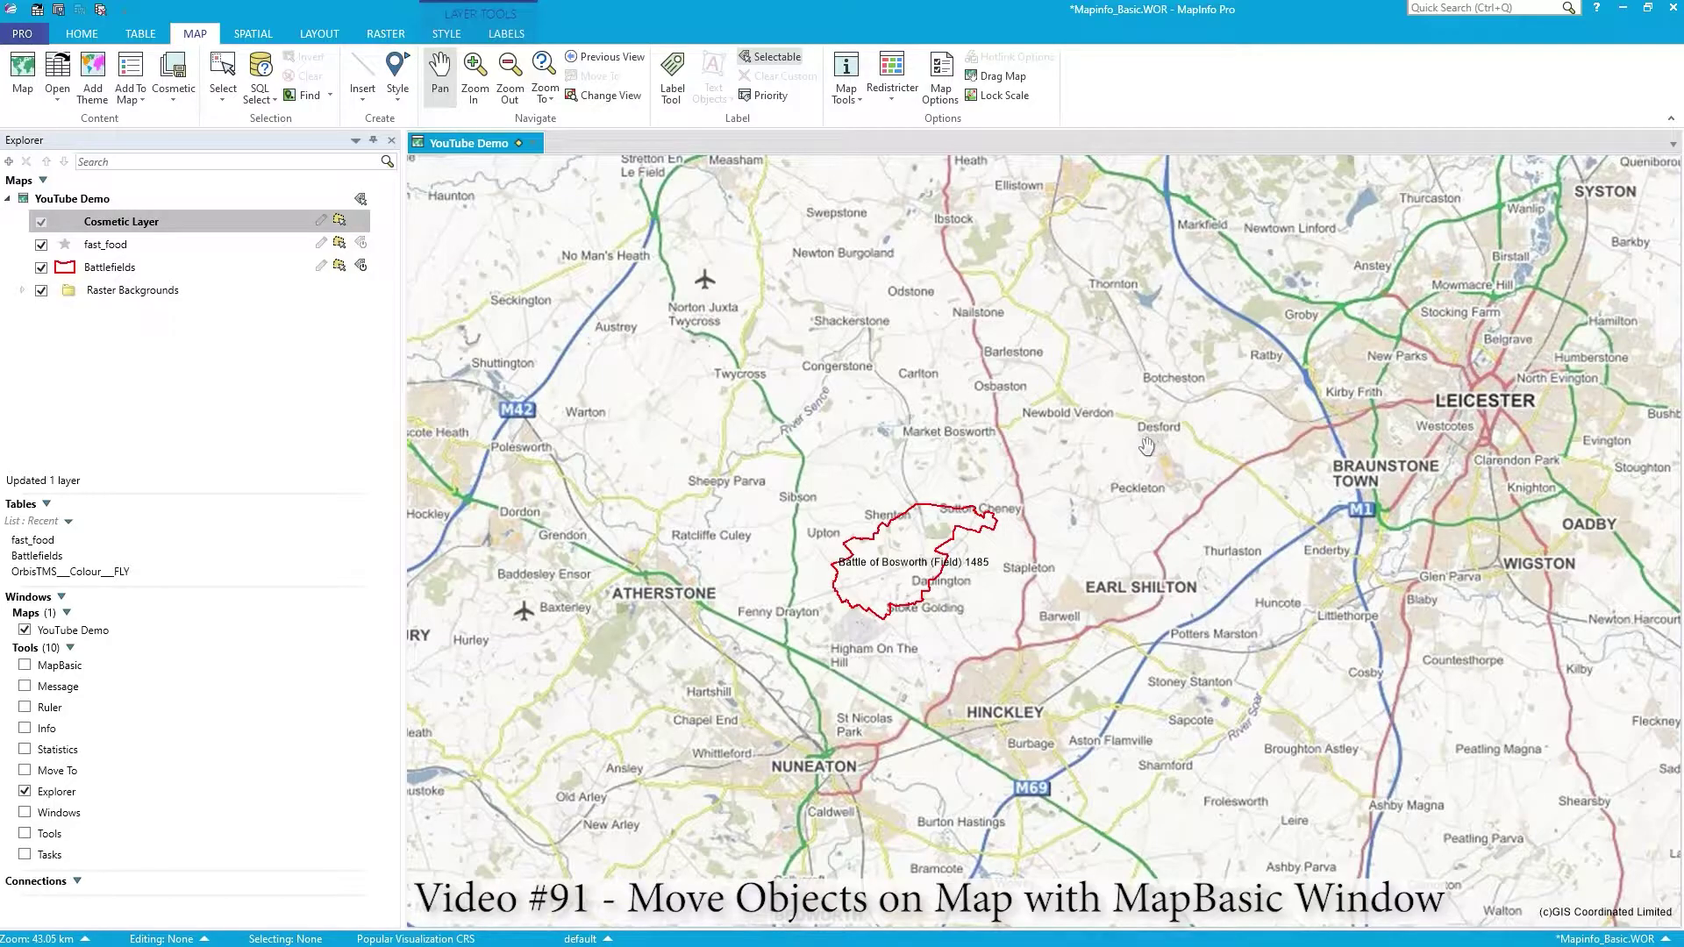
scroll(1014, 495, "up", 1)
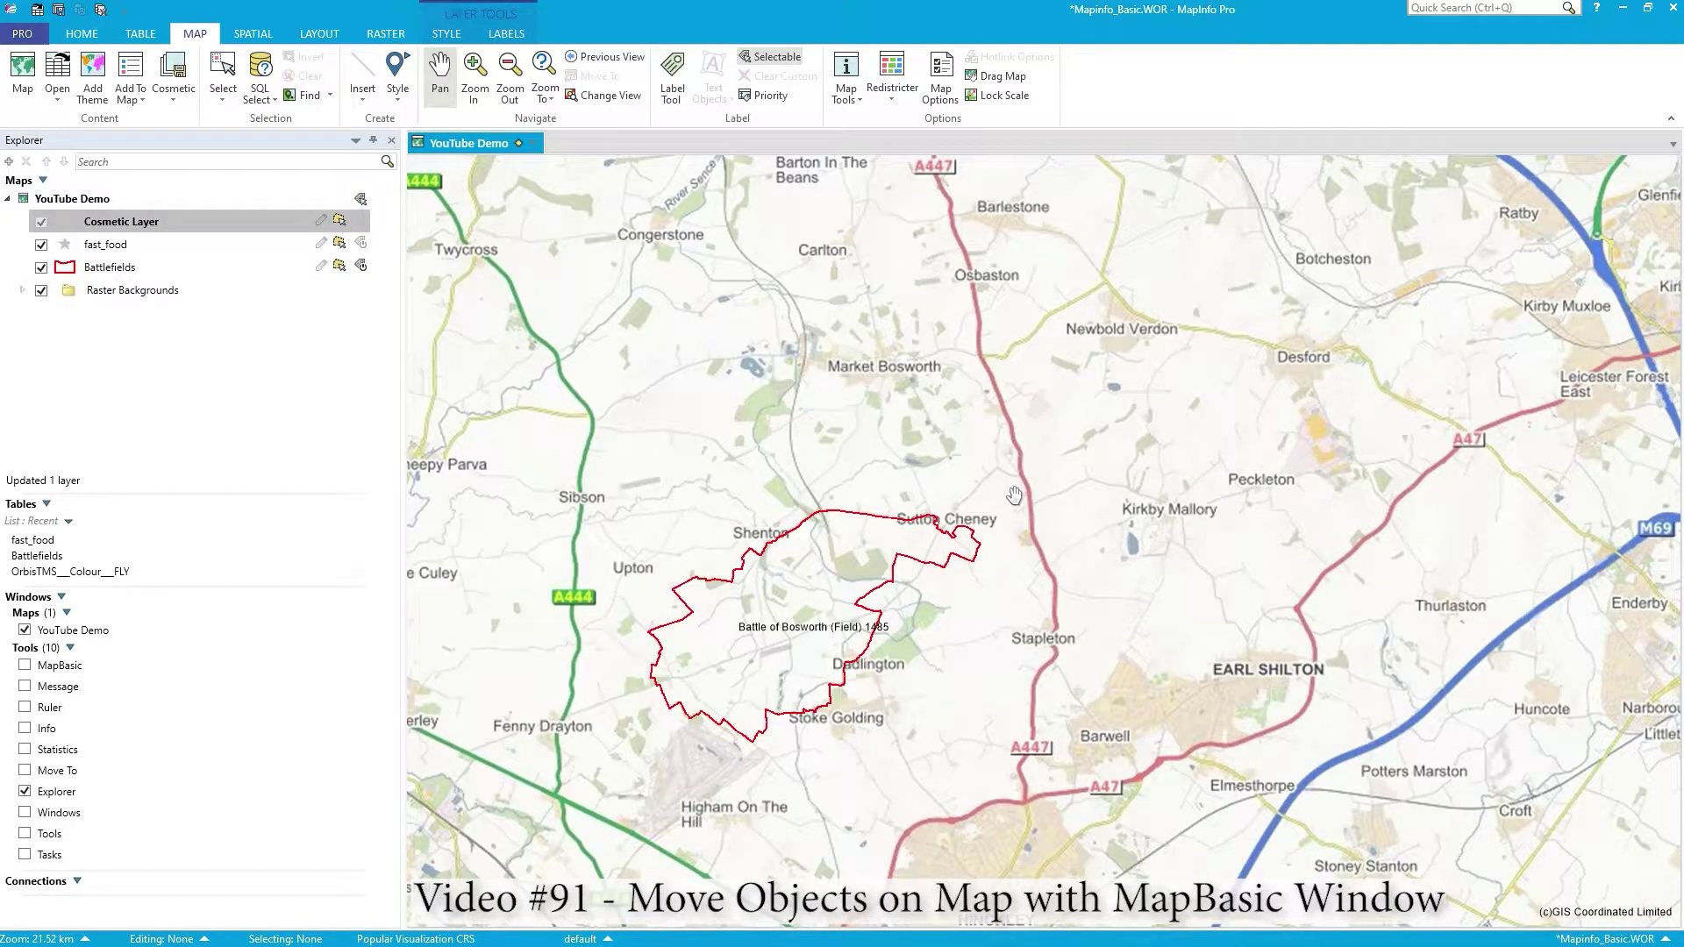
left_click_drag(1015, 495, 1146, 373)
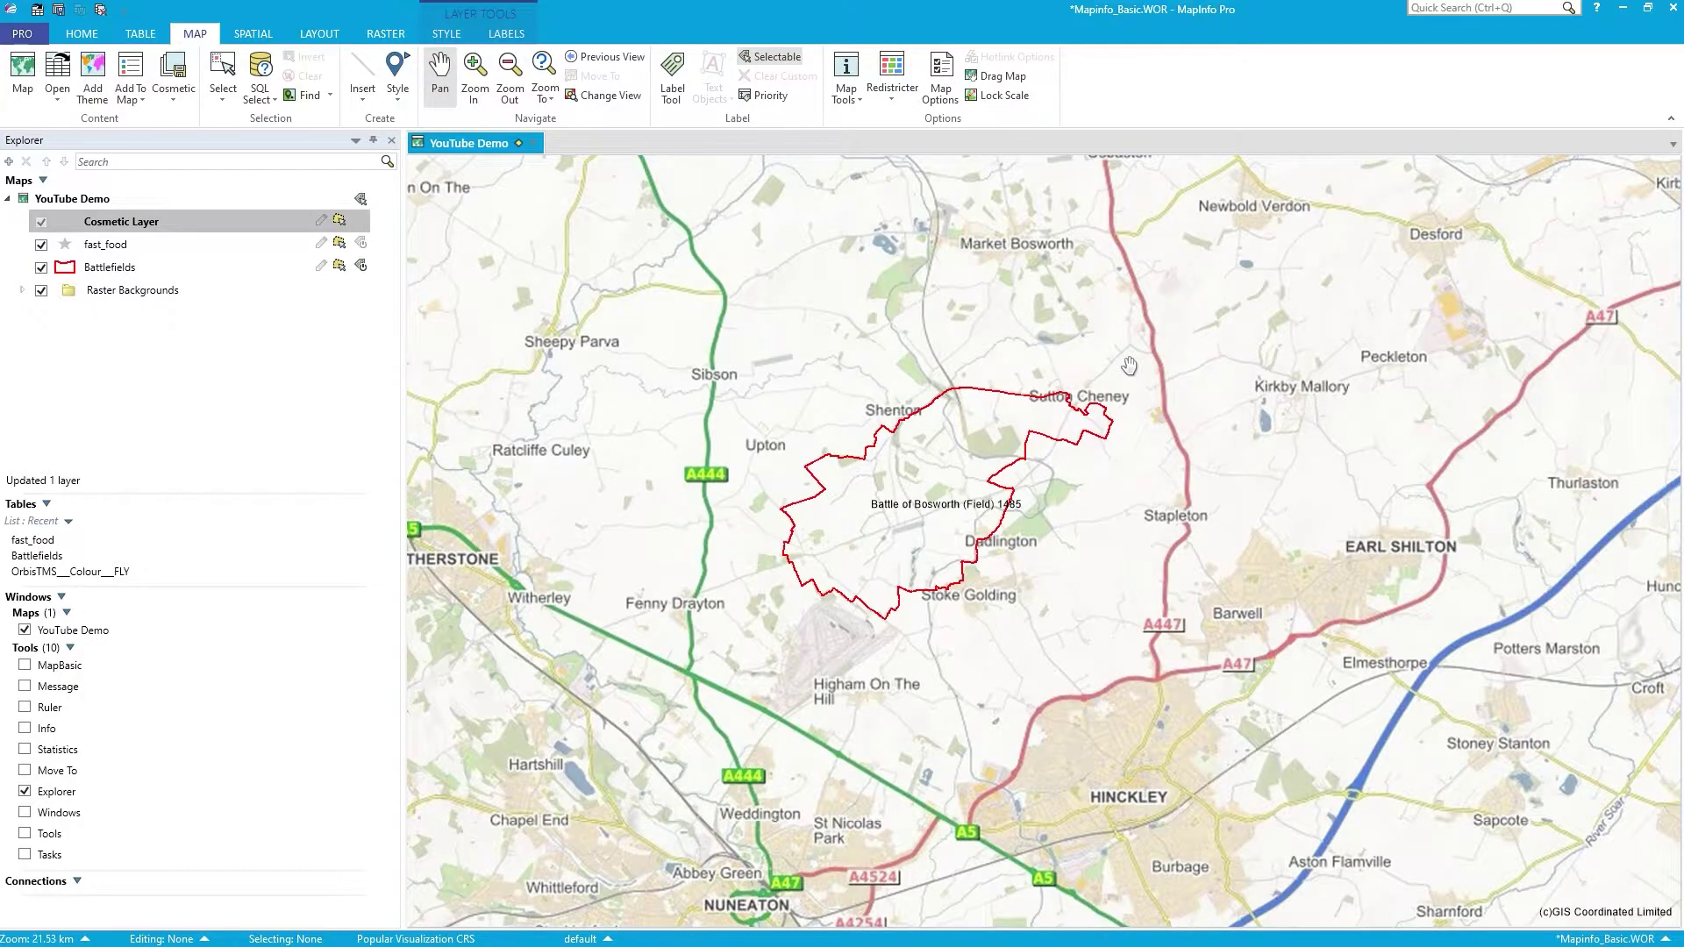
scroll(1129, 365, "down", 1)
scroll(1129, 365, "up", 1)
- Open the MapBasic window from the Explorer Windows list, docked beneath the map
left_click(24, 666)
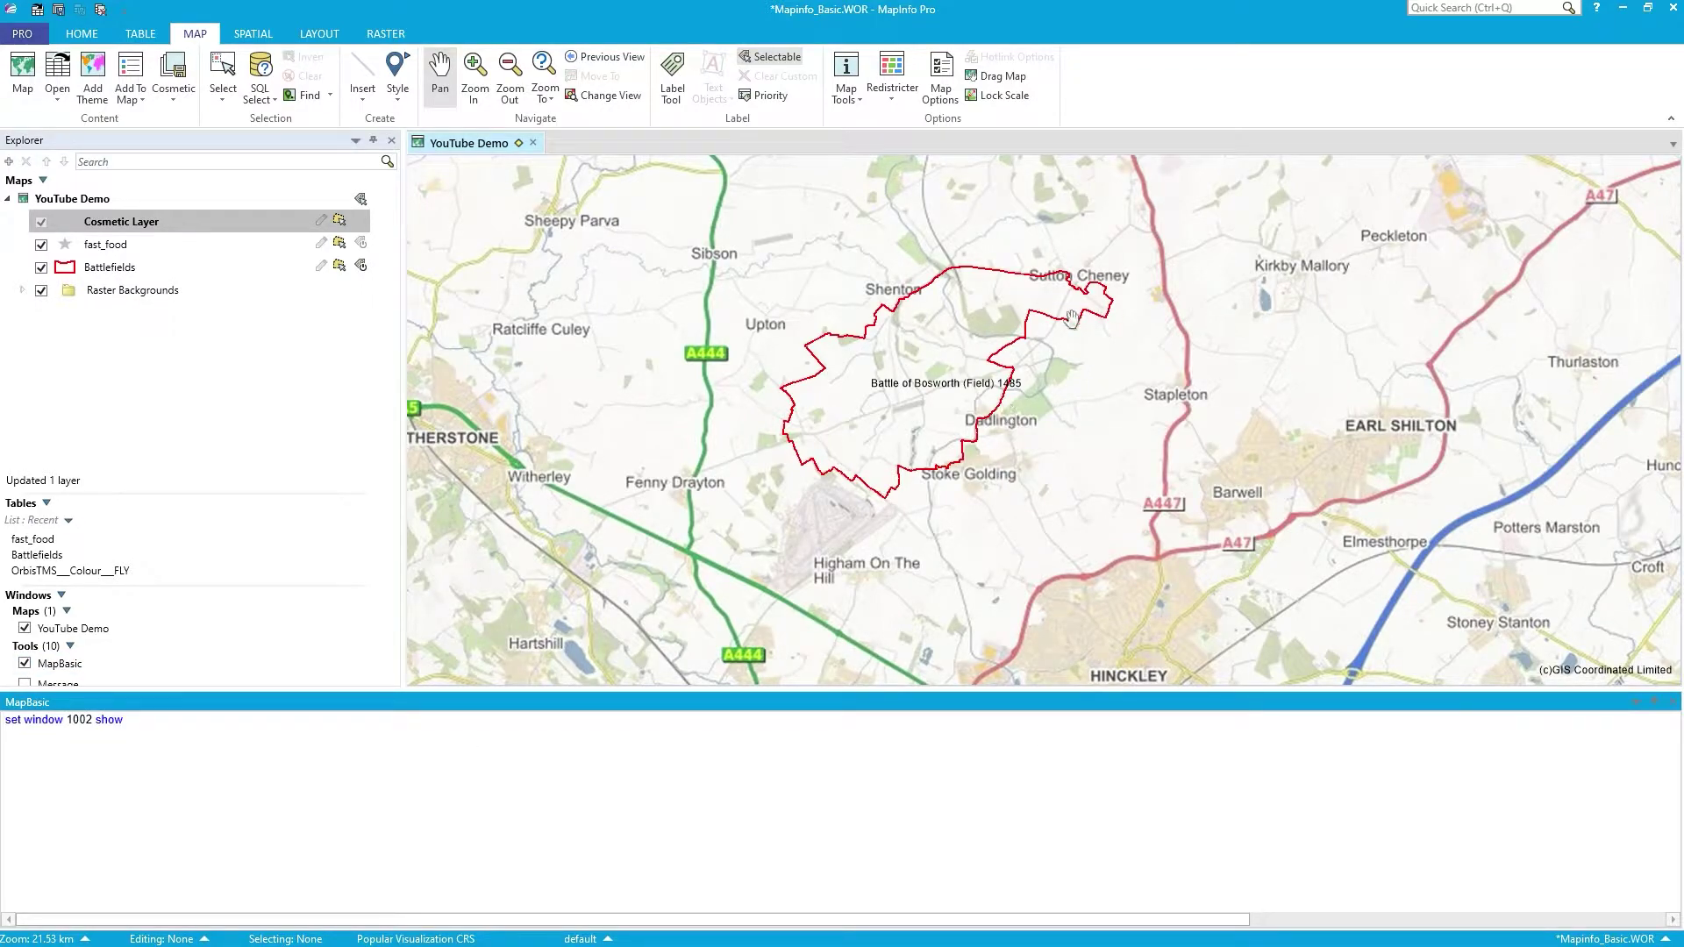
scroll(937, 392, "down", 1)
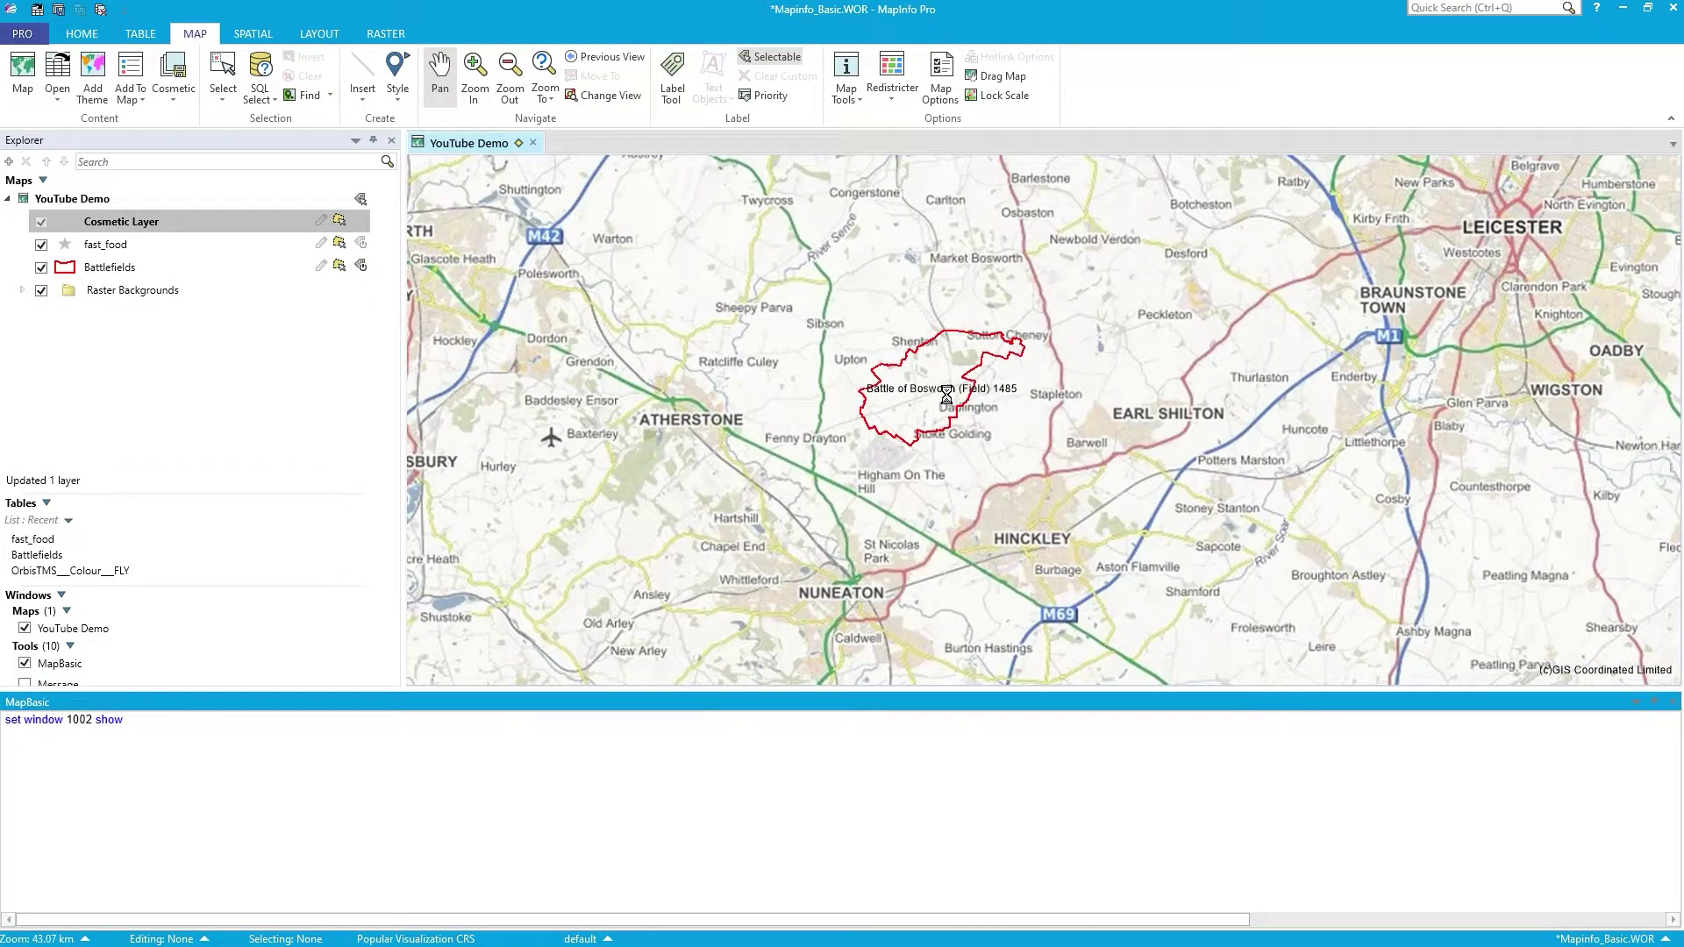
scroll(943, 394, "down", 1)
scroll(947, 395, "down", 1)
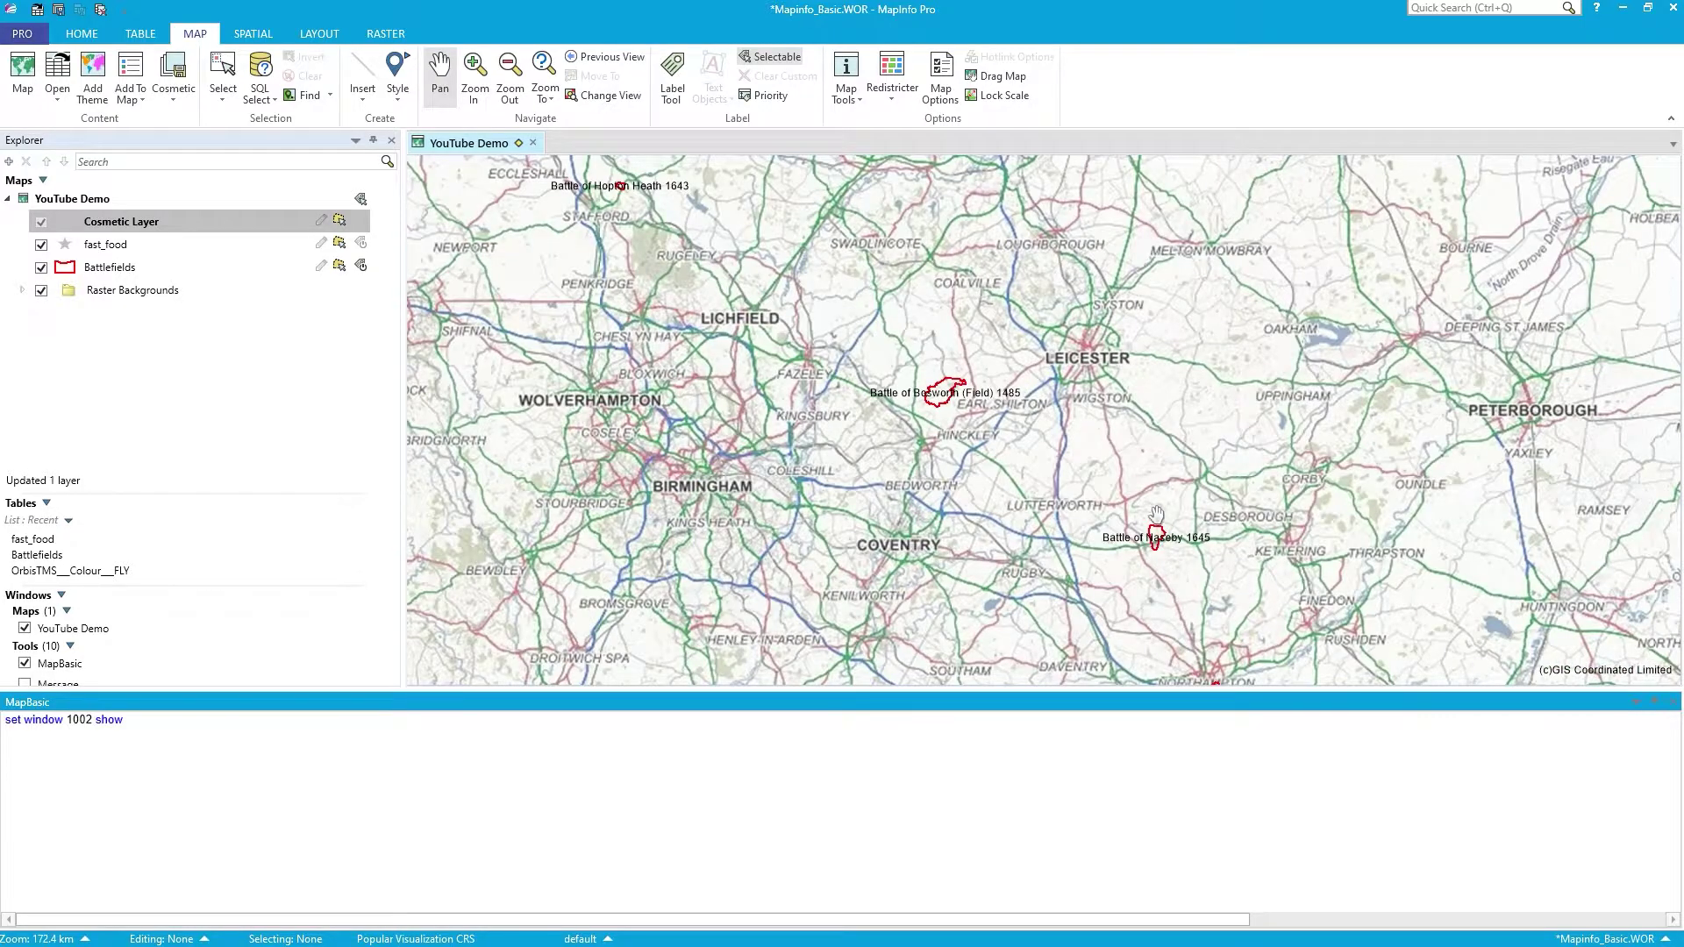
scroll(1167, 553, "up", 1)
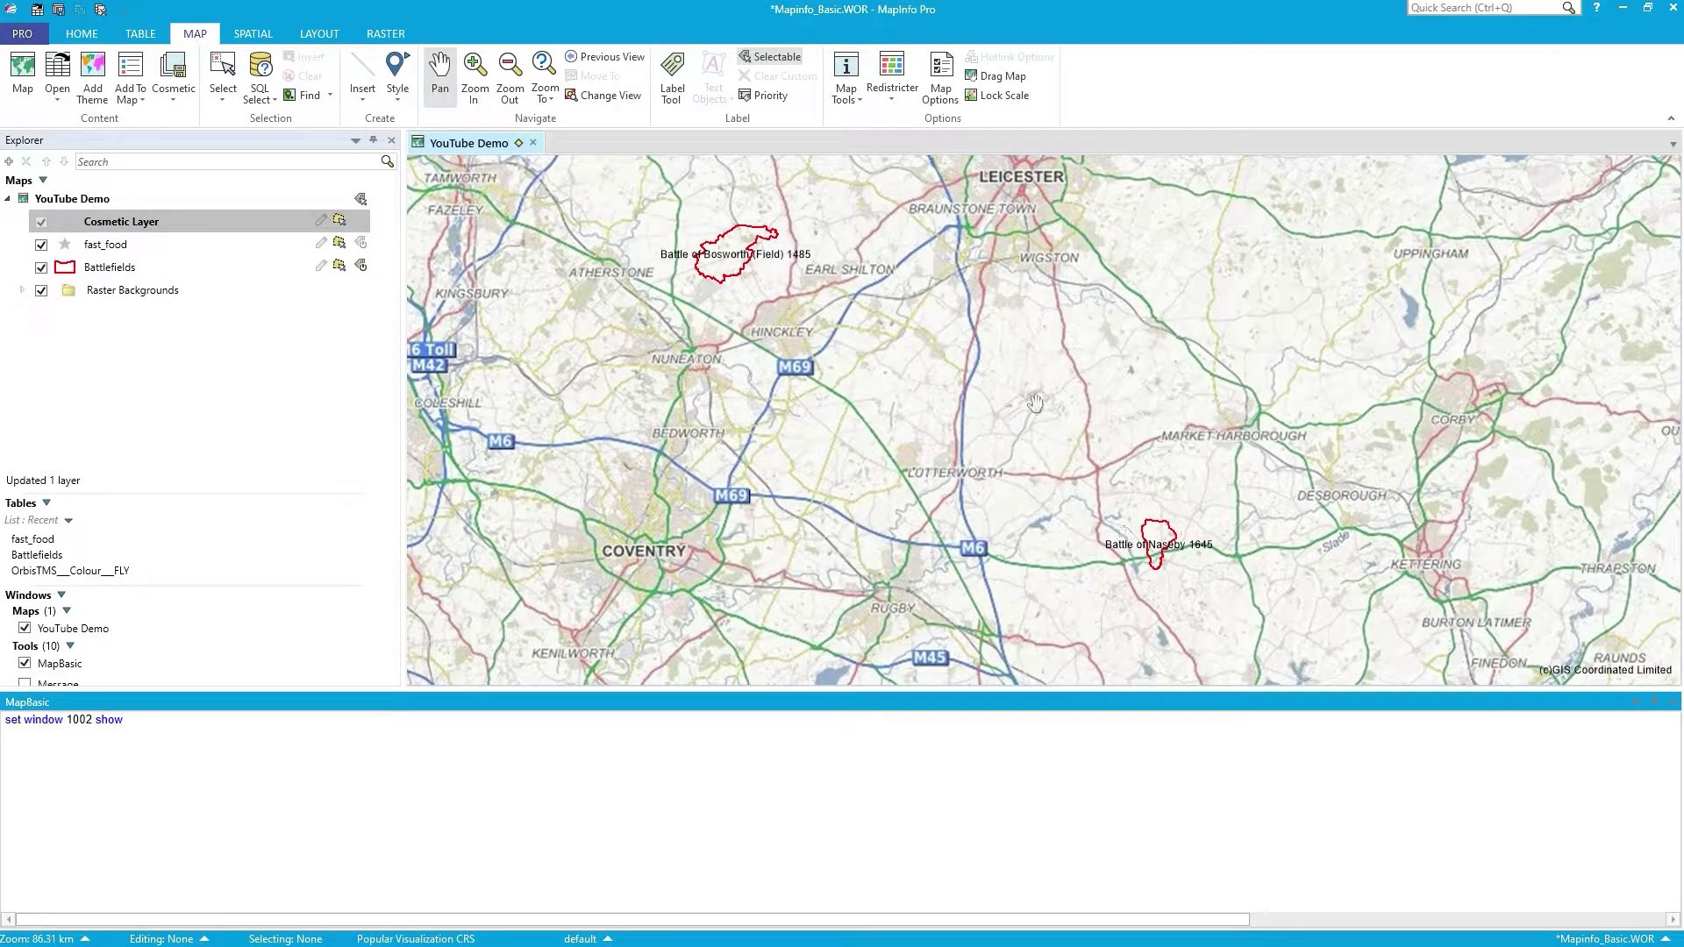
- Recentre the map on the Bosworth polygon and delete the old 'set window 1002 show' line
left_click_drag(864, 292, 984, 465)
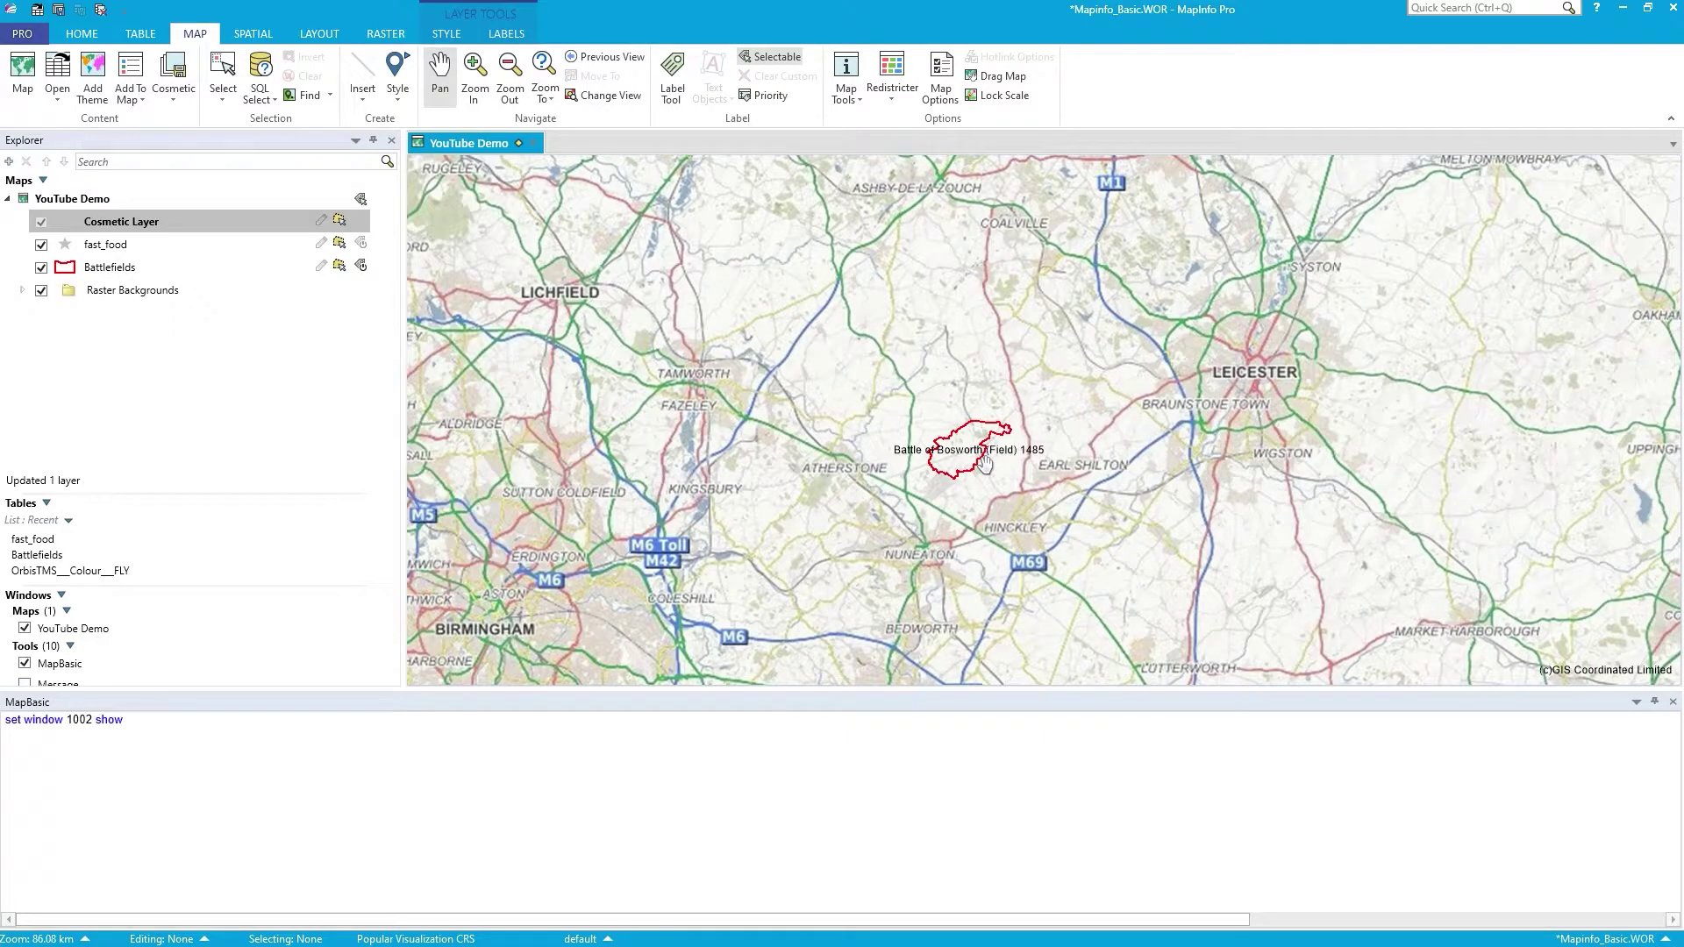
scroll(984, 465, "up", 1)
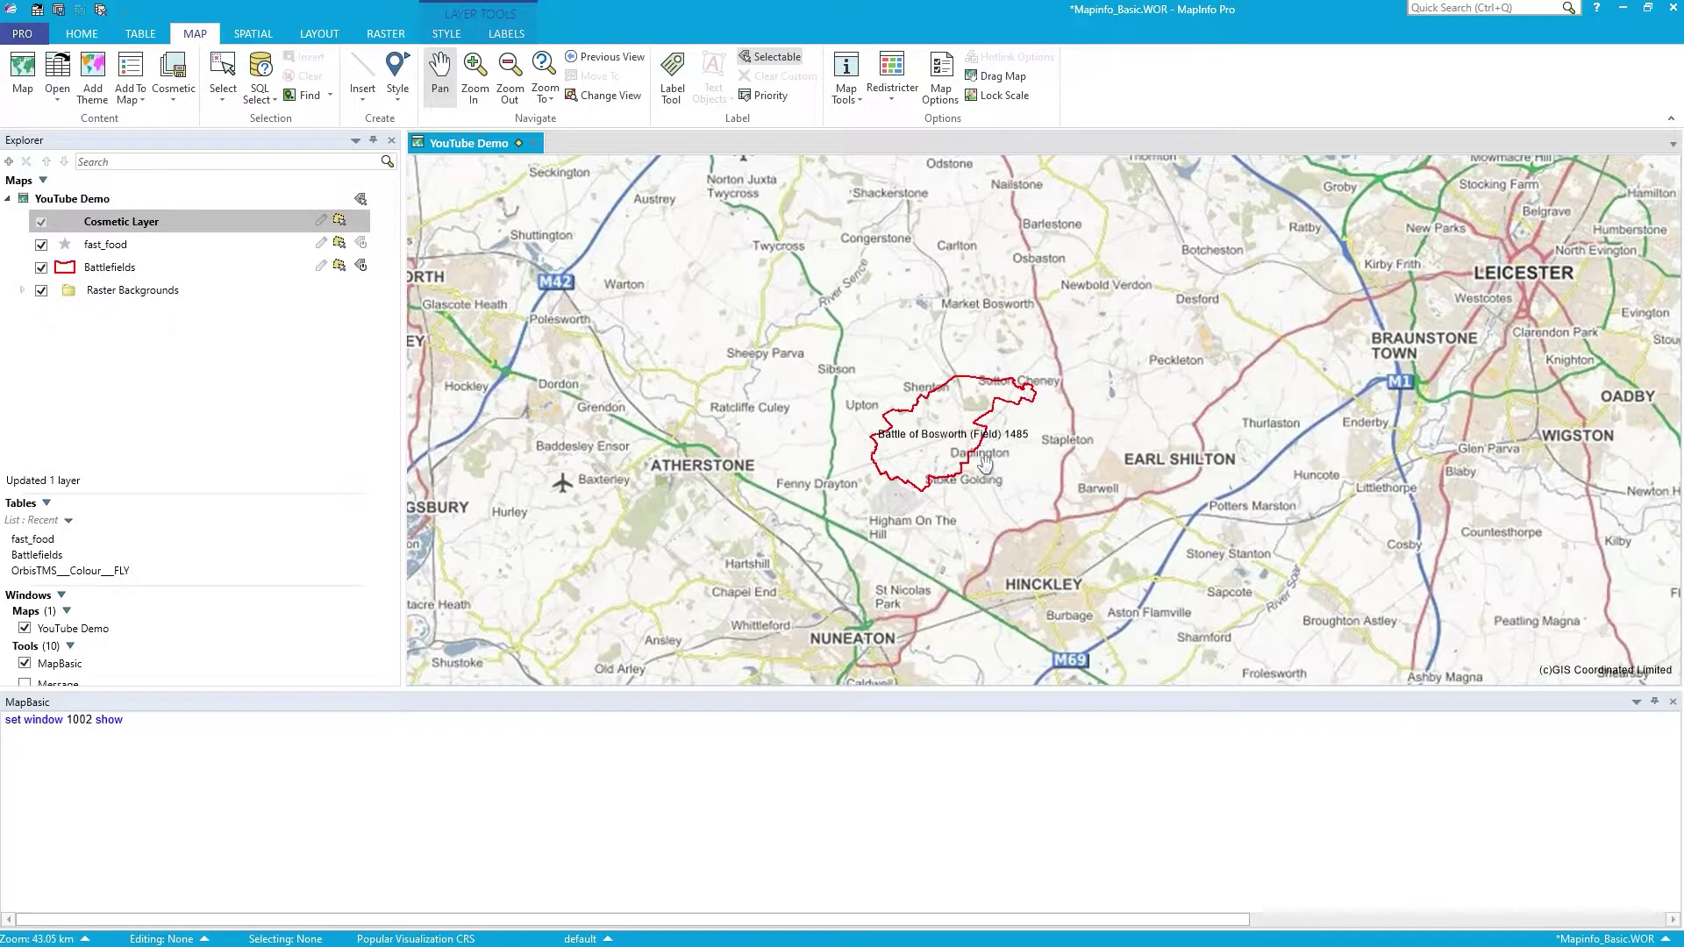
scroll(977, 446, "up", 1)
left_click_drag(1042, 412, 1005, 392)
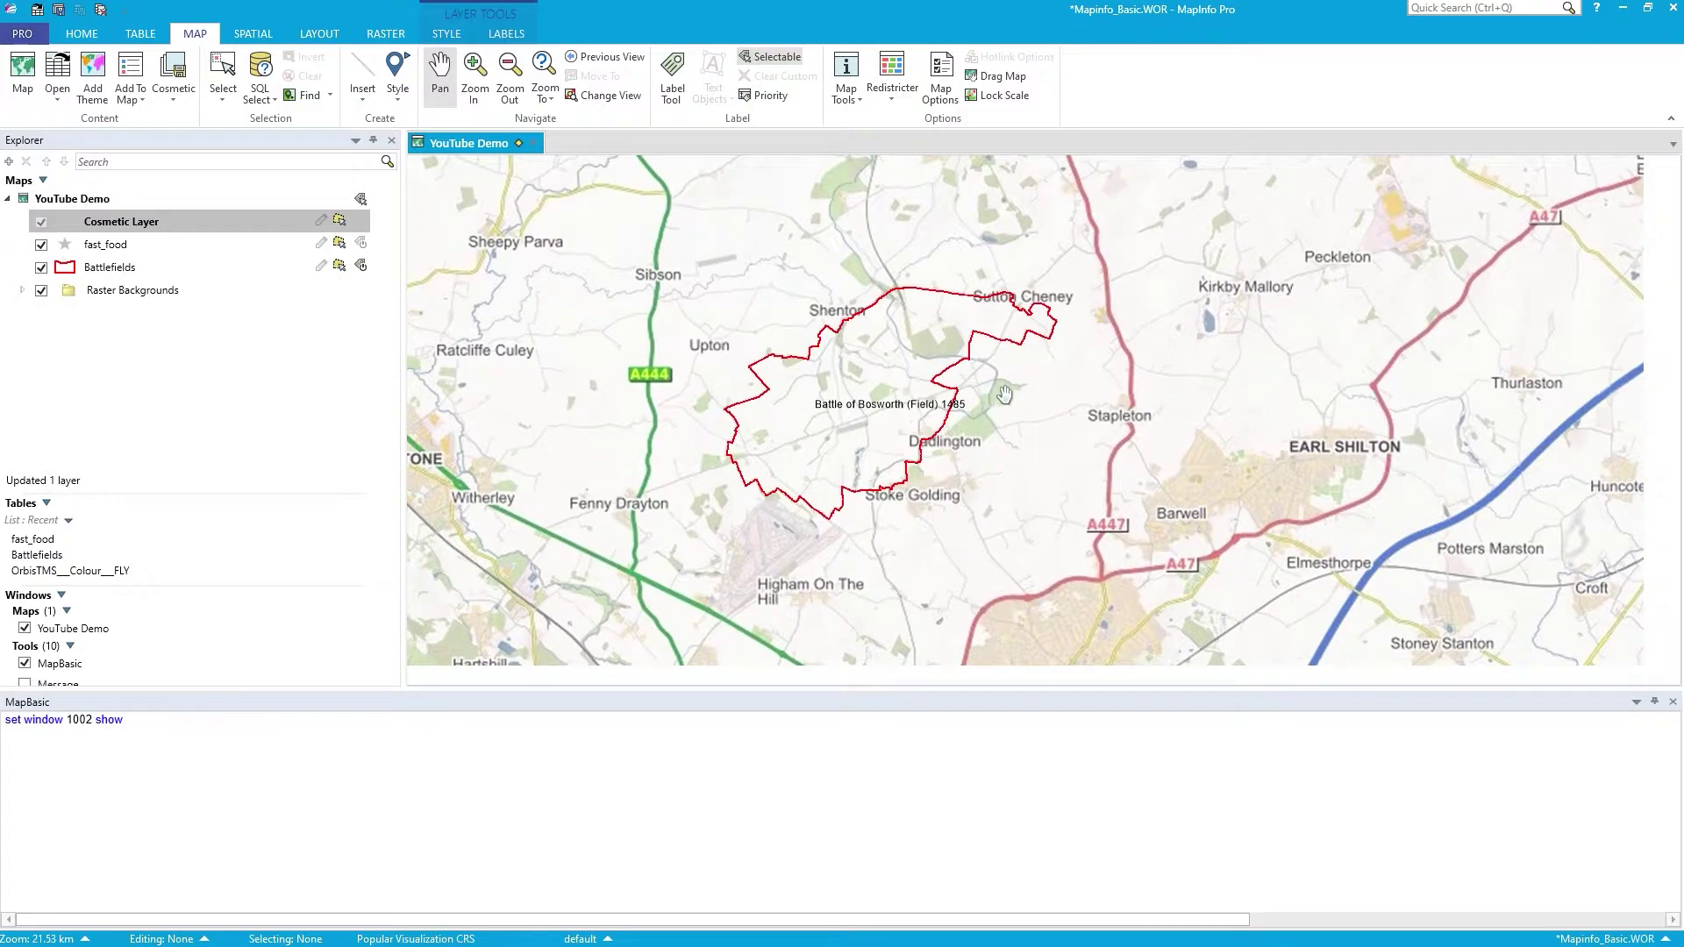
scroll(1005, 392, "down", 1)
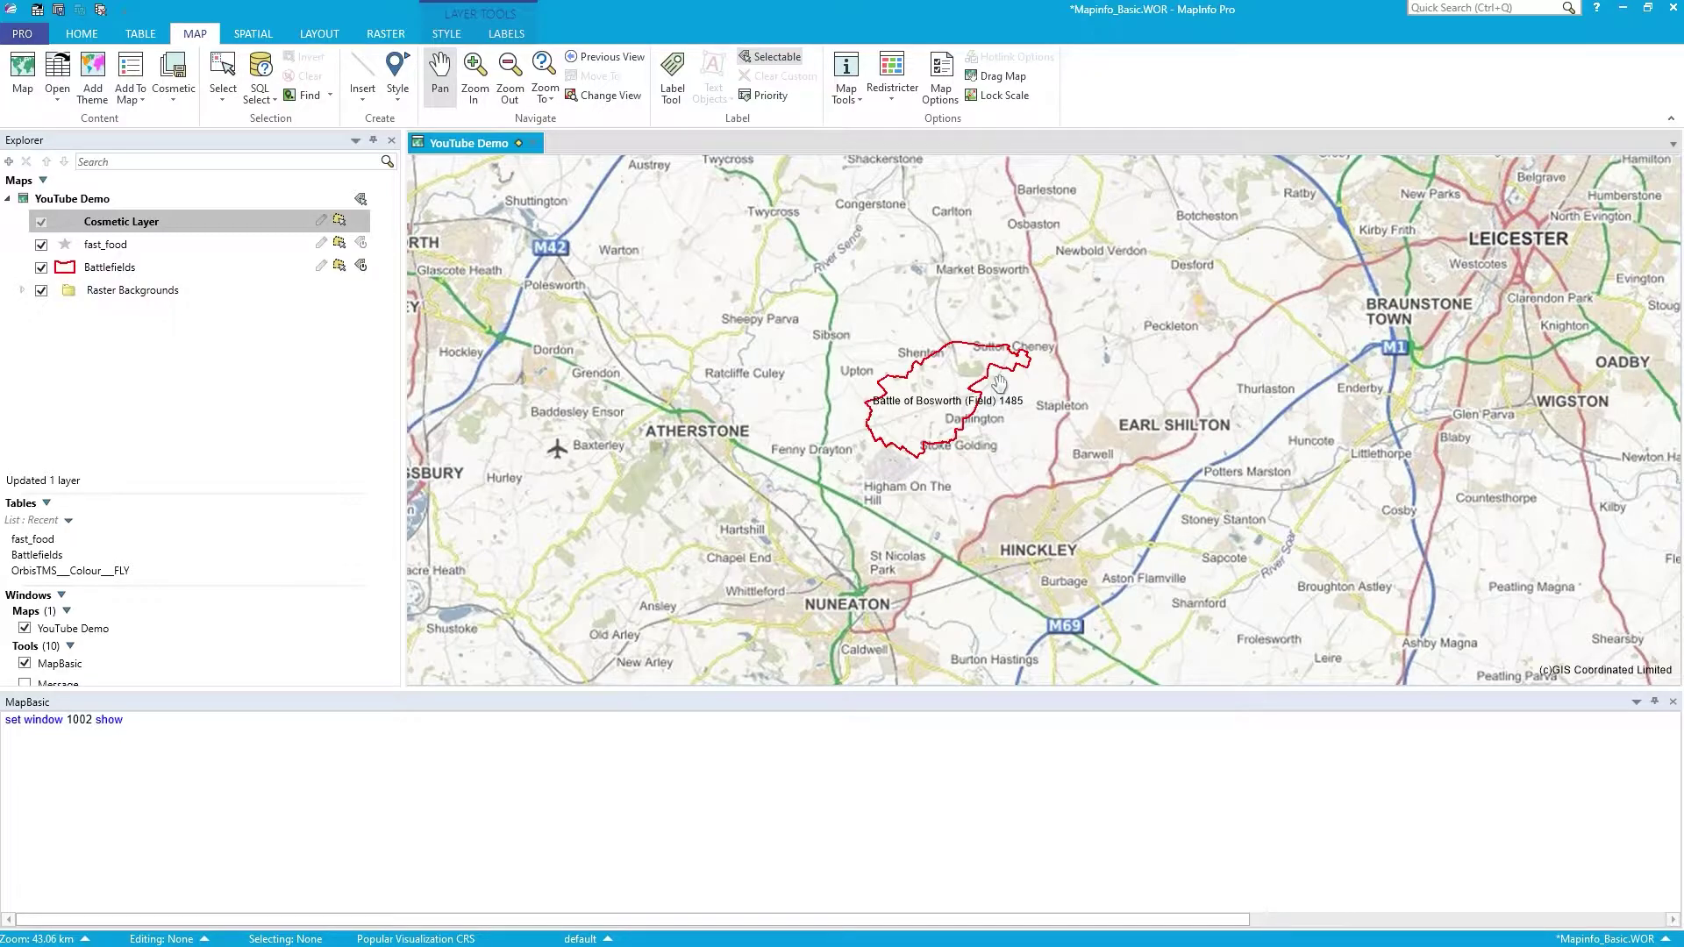
left_click_drag(999, 383, 1046, 407)
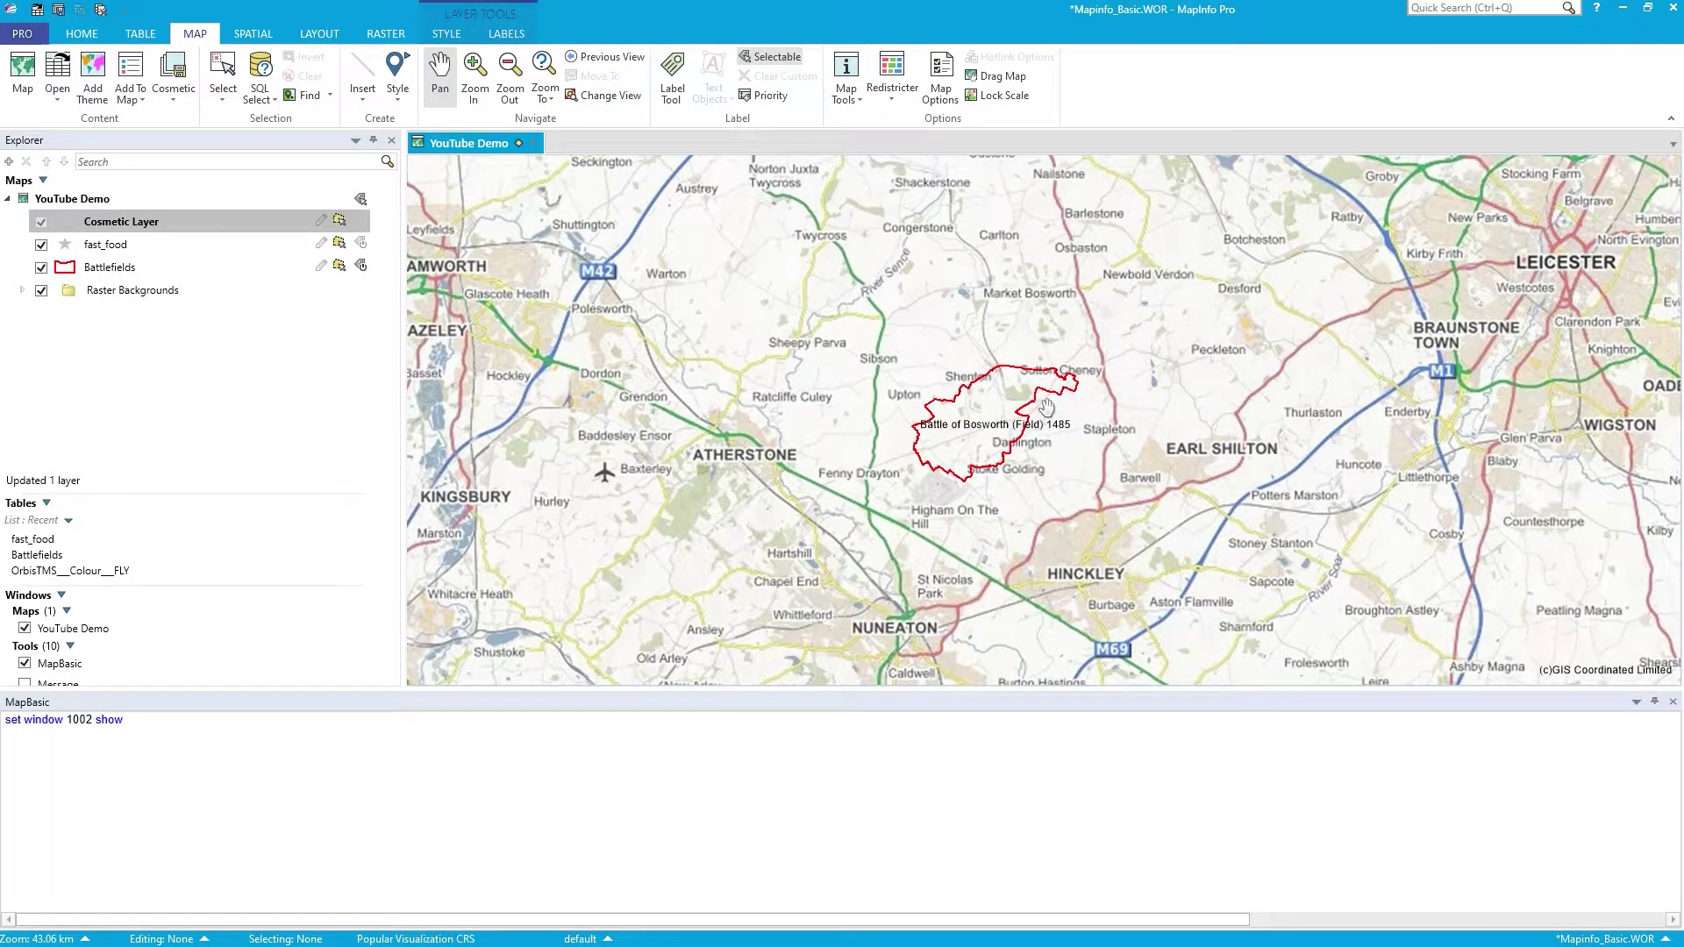
scroll(1047, 407, "up", 1)
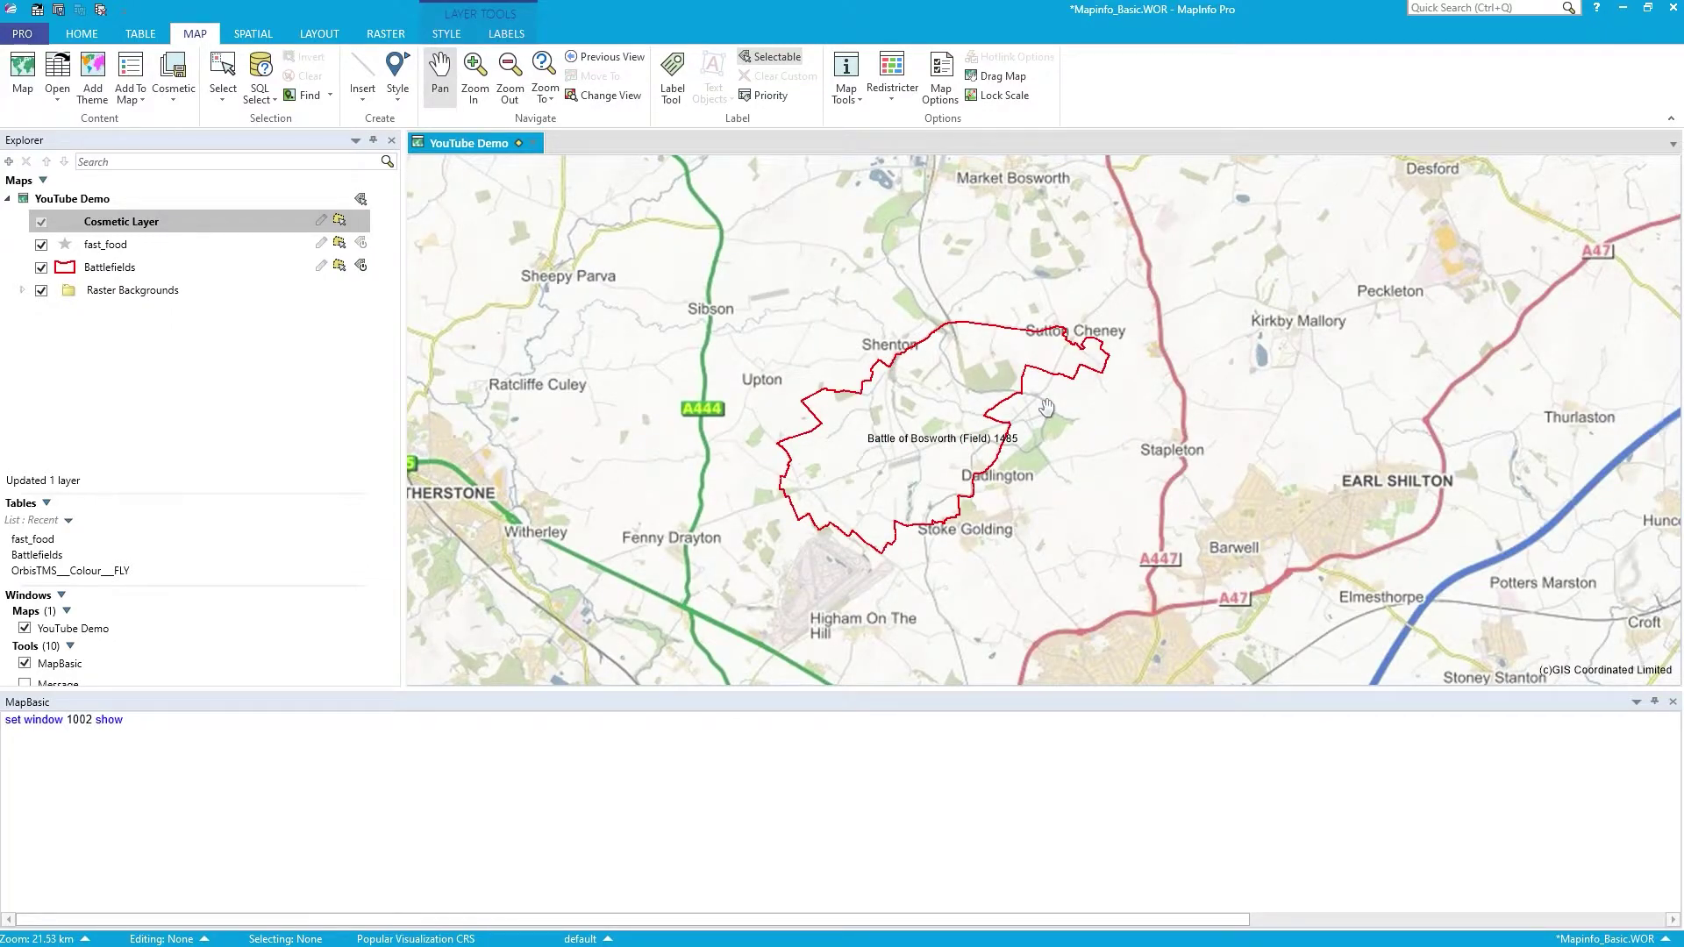
left_click_drag(1047, 407, 1044, 356)
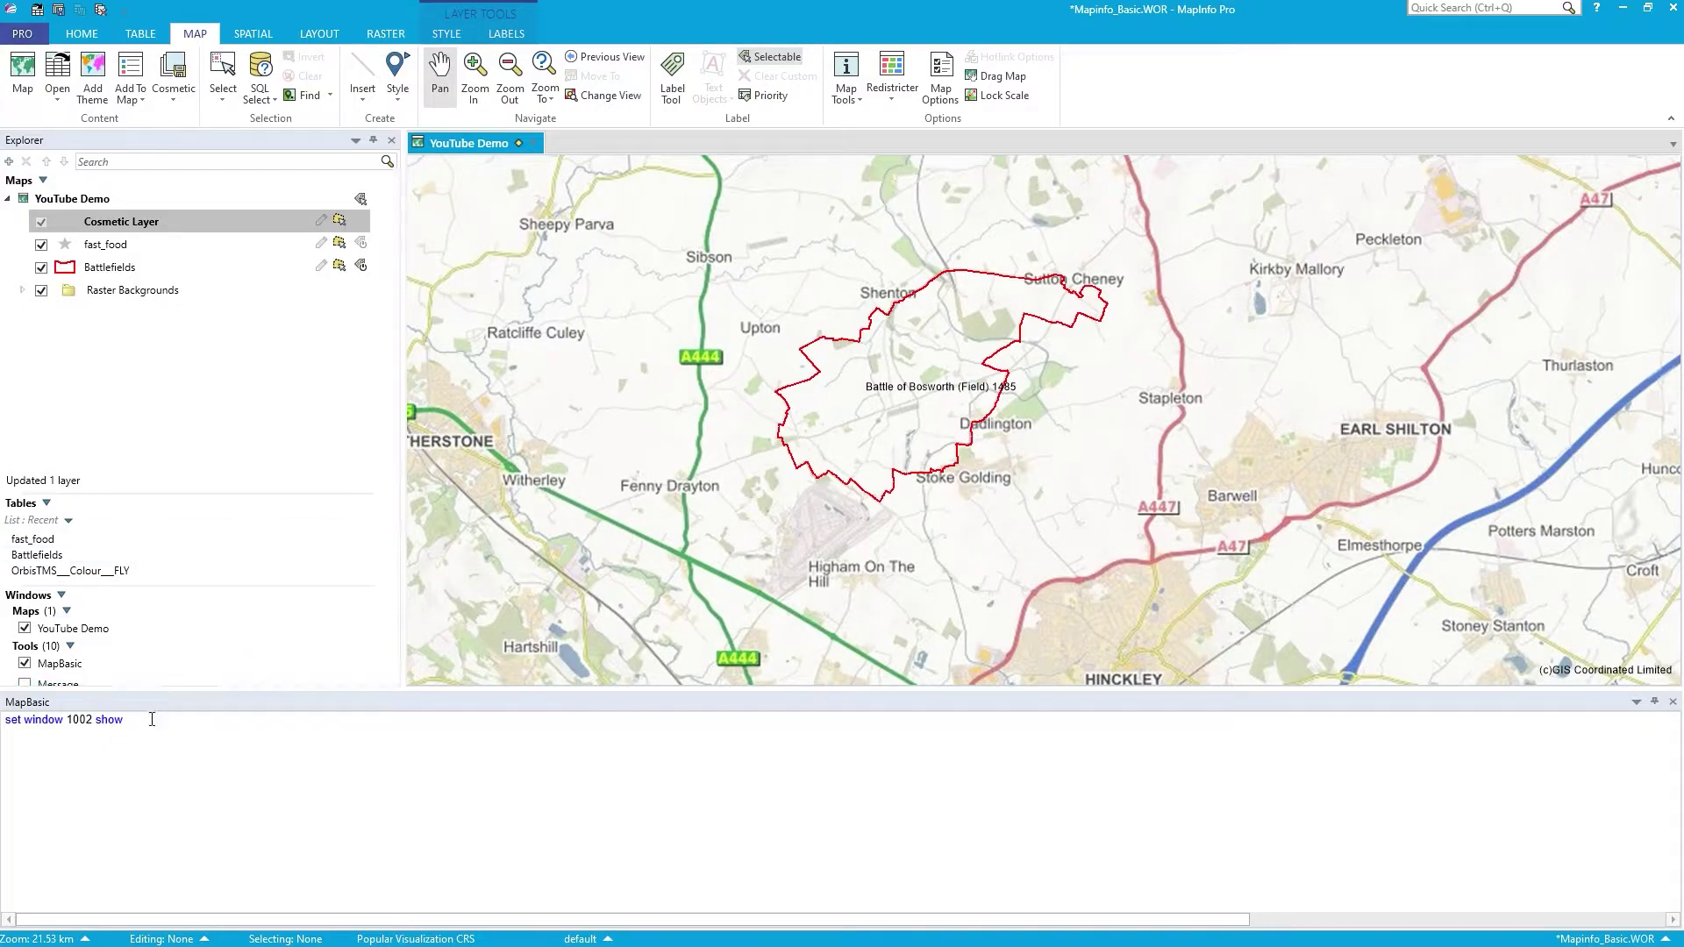
left_click_drag(152, 719, 6, 719)
key("Delete")
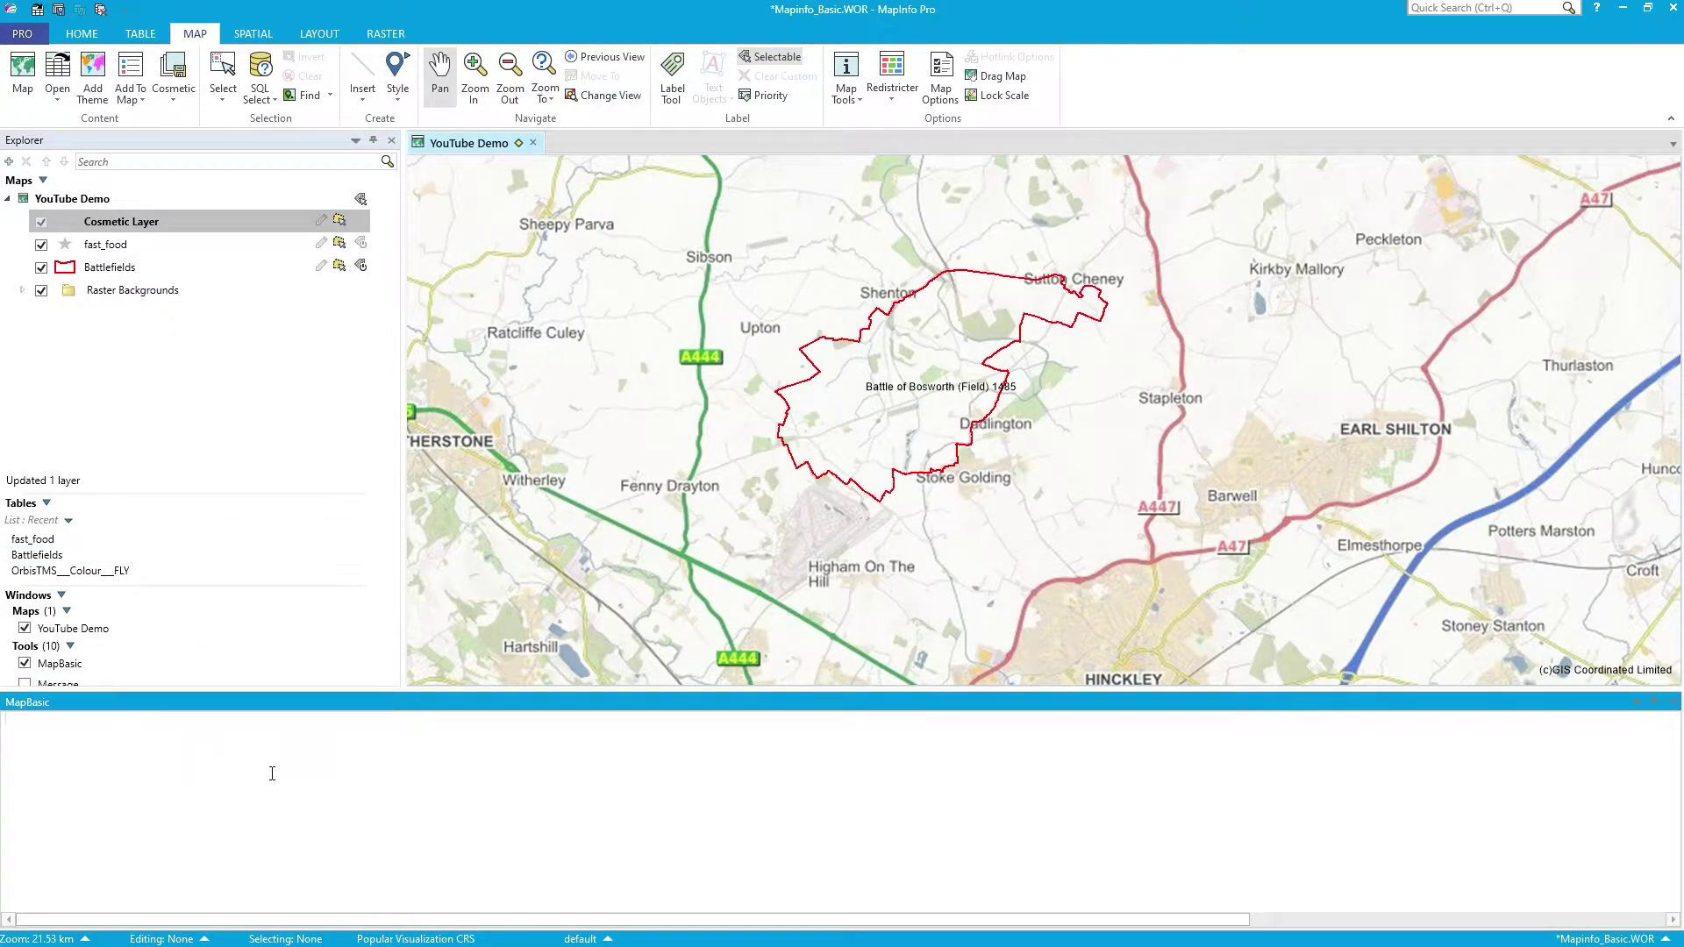
- Run note "Hello" in MapBasic twice, dismissing each Hello message box
type("note \"Hello\"")
key("Return")
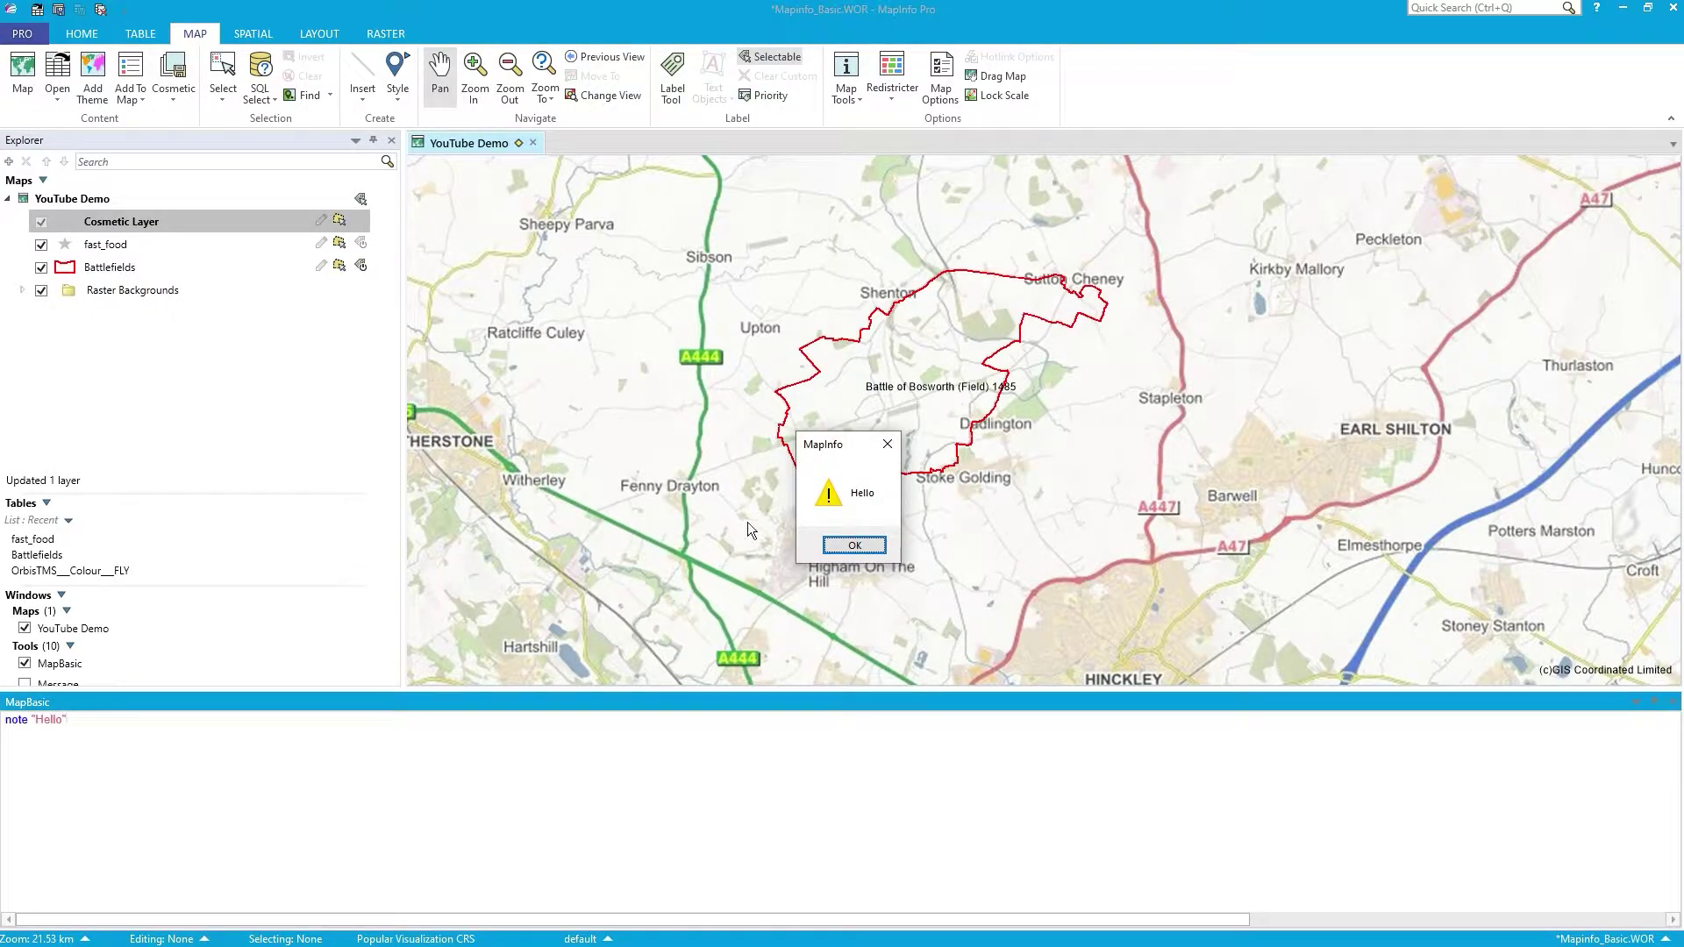
left_click(855, 544)
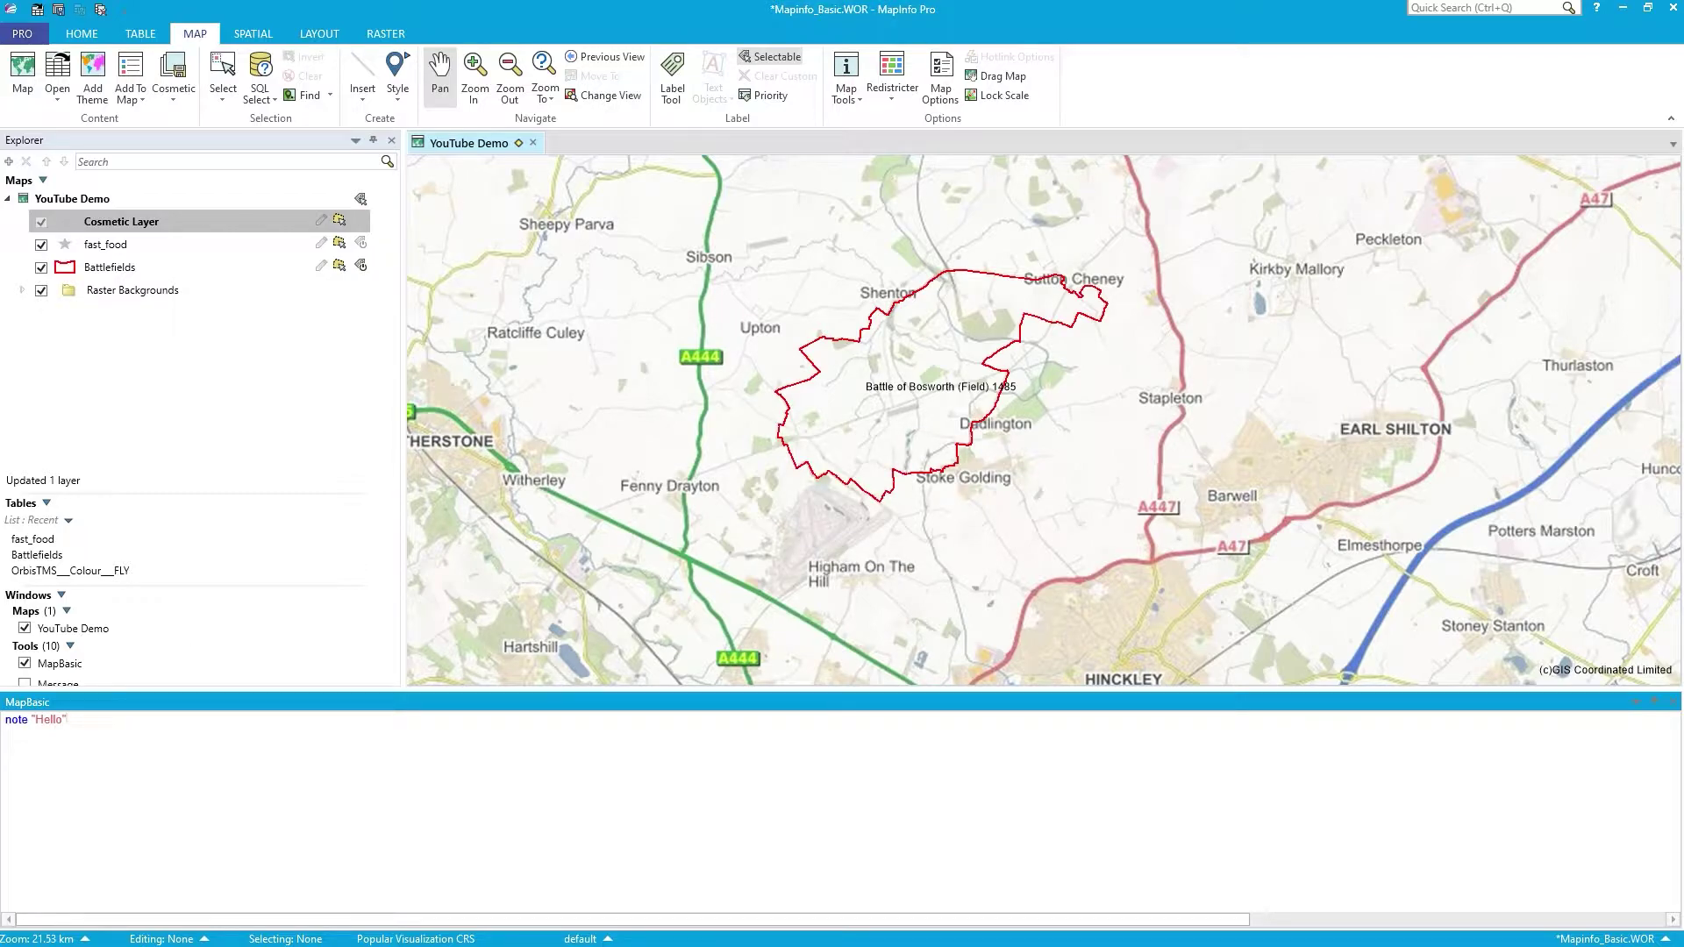
key("Return")
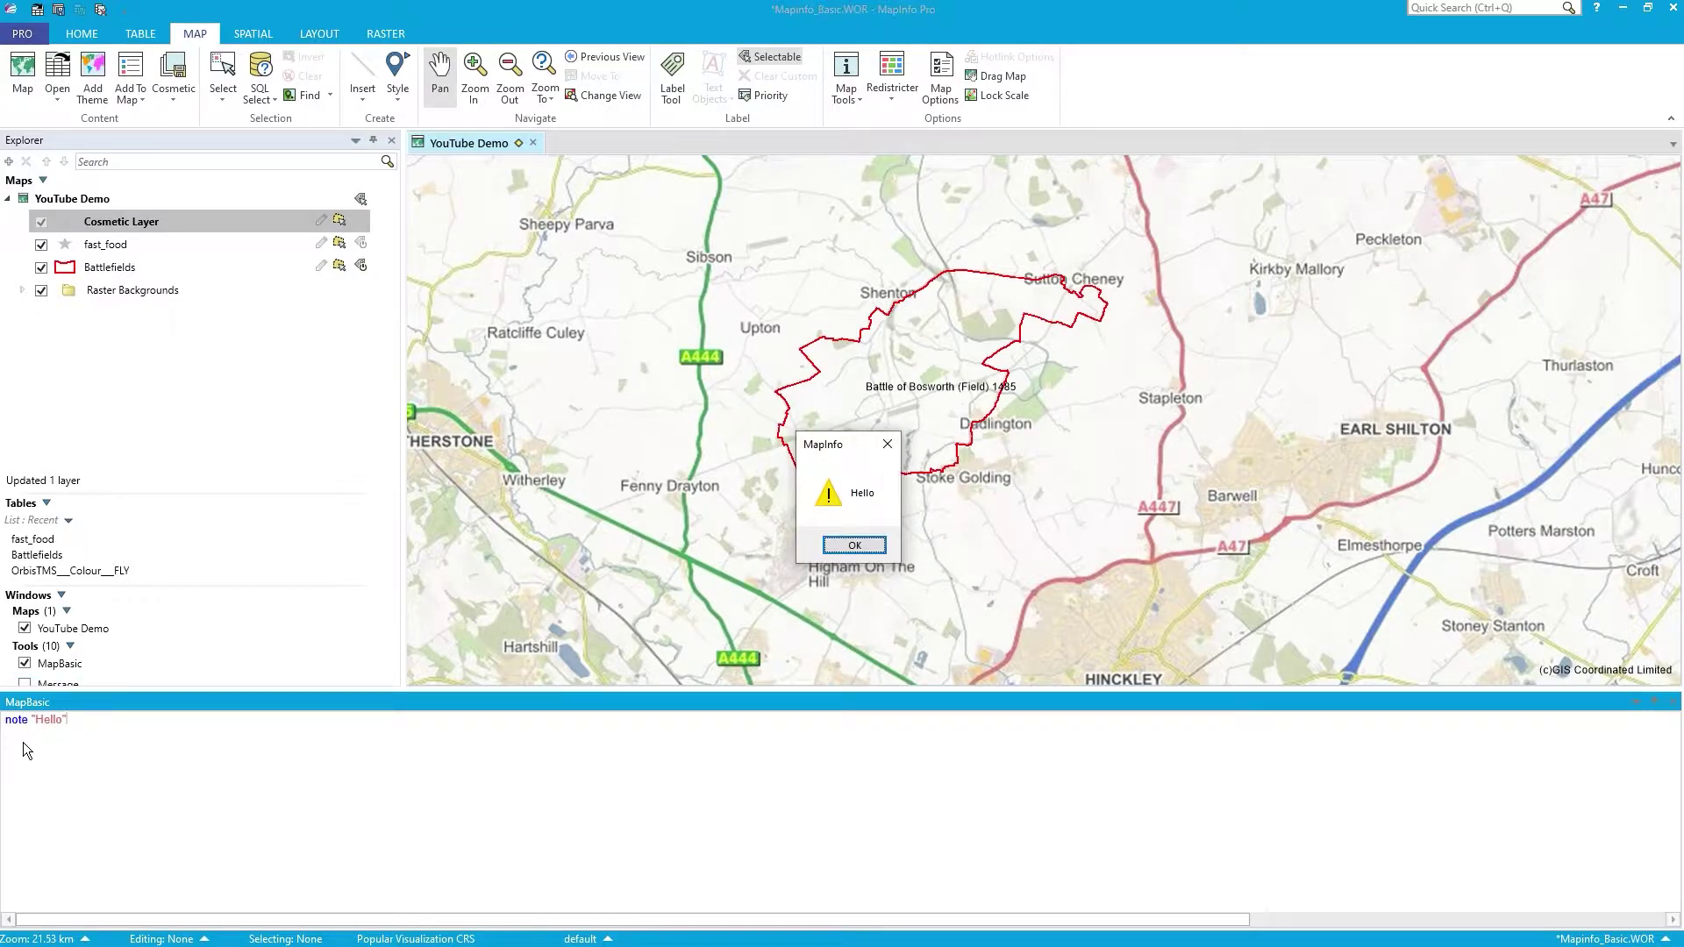
key("Return")
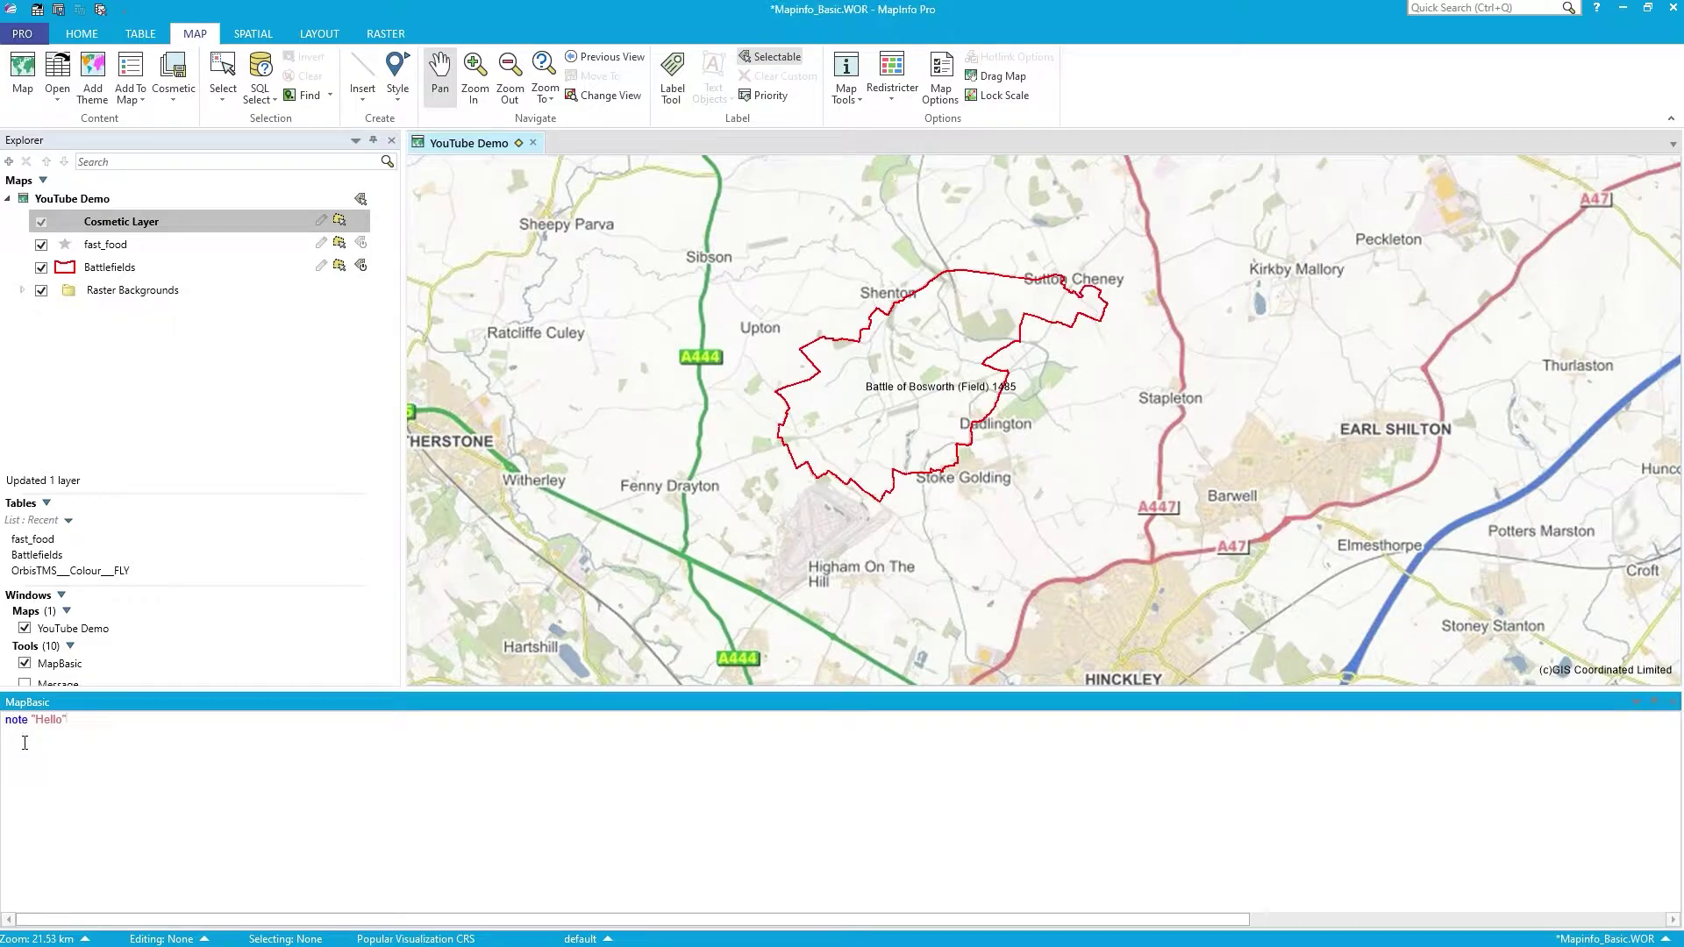
- Change the statement to print "Hello" and run it, showing Hello in a Message window
double_click(16, 721)
type("print")
key("Return")
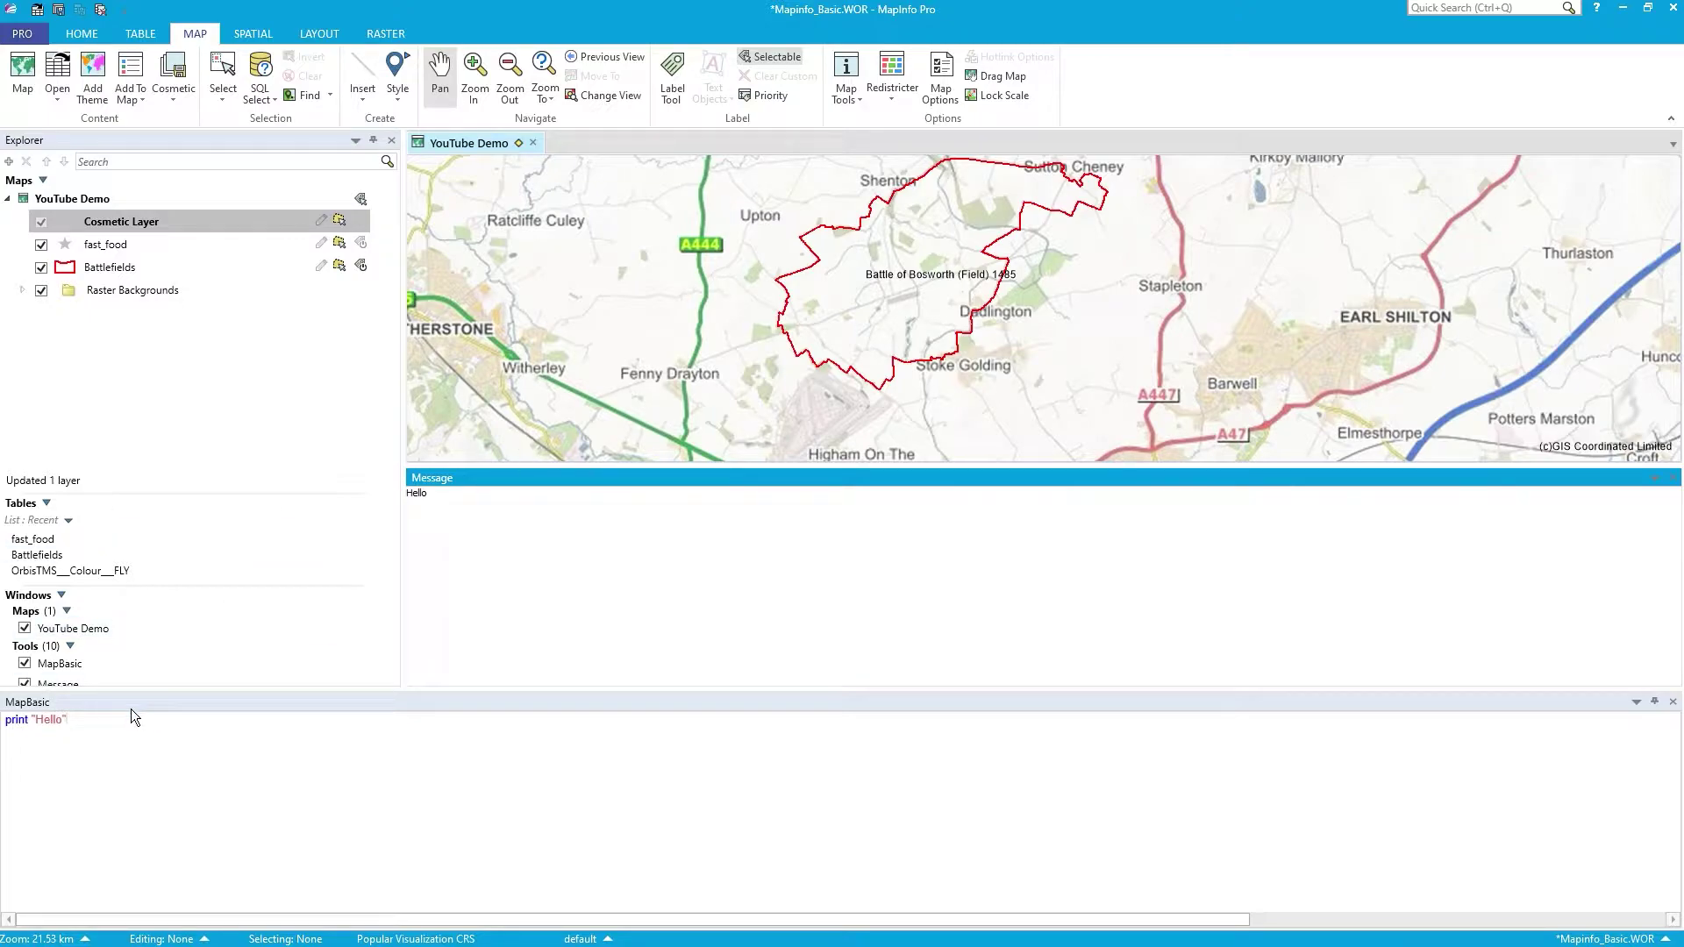
- Run print "Hello again!" on a new MapBasic line, then close the Message window
left_click(88, 723)
scroll(88, 722, "right", 1)
scroll(88, 722, "right", 1)
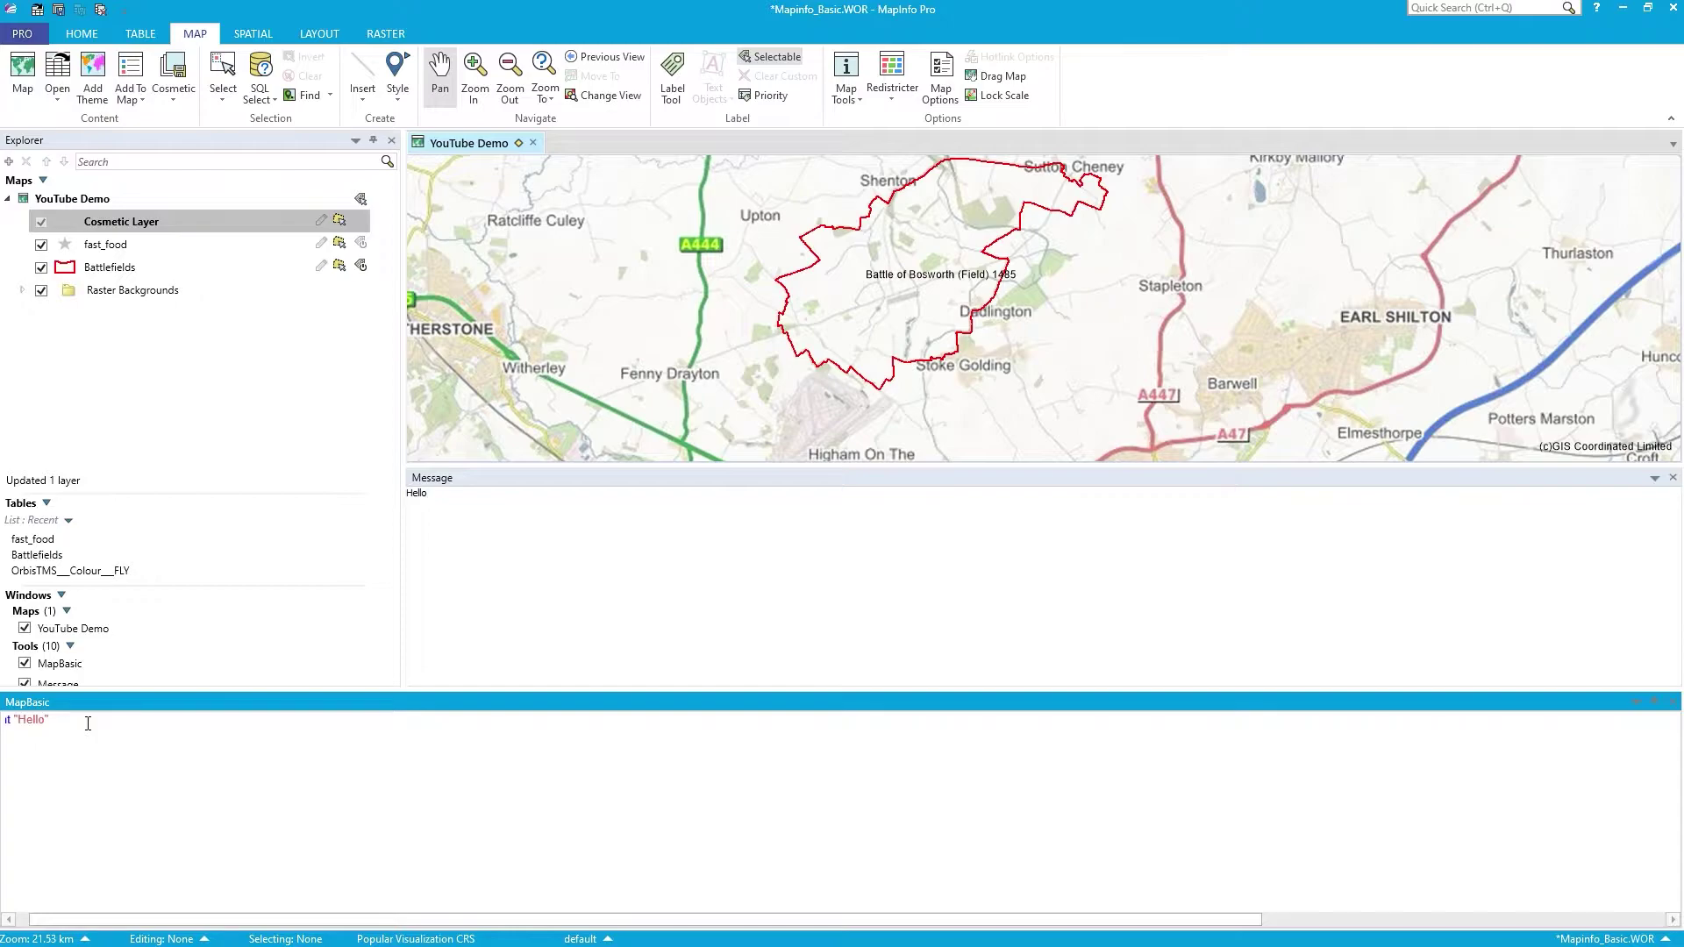
key("Return")
type("print \"Hello again")
key("Return")
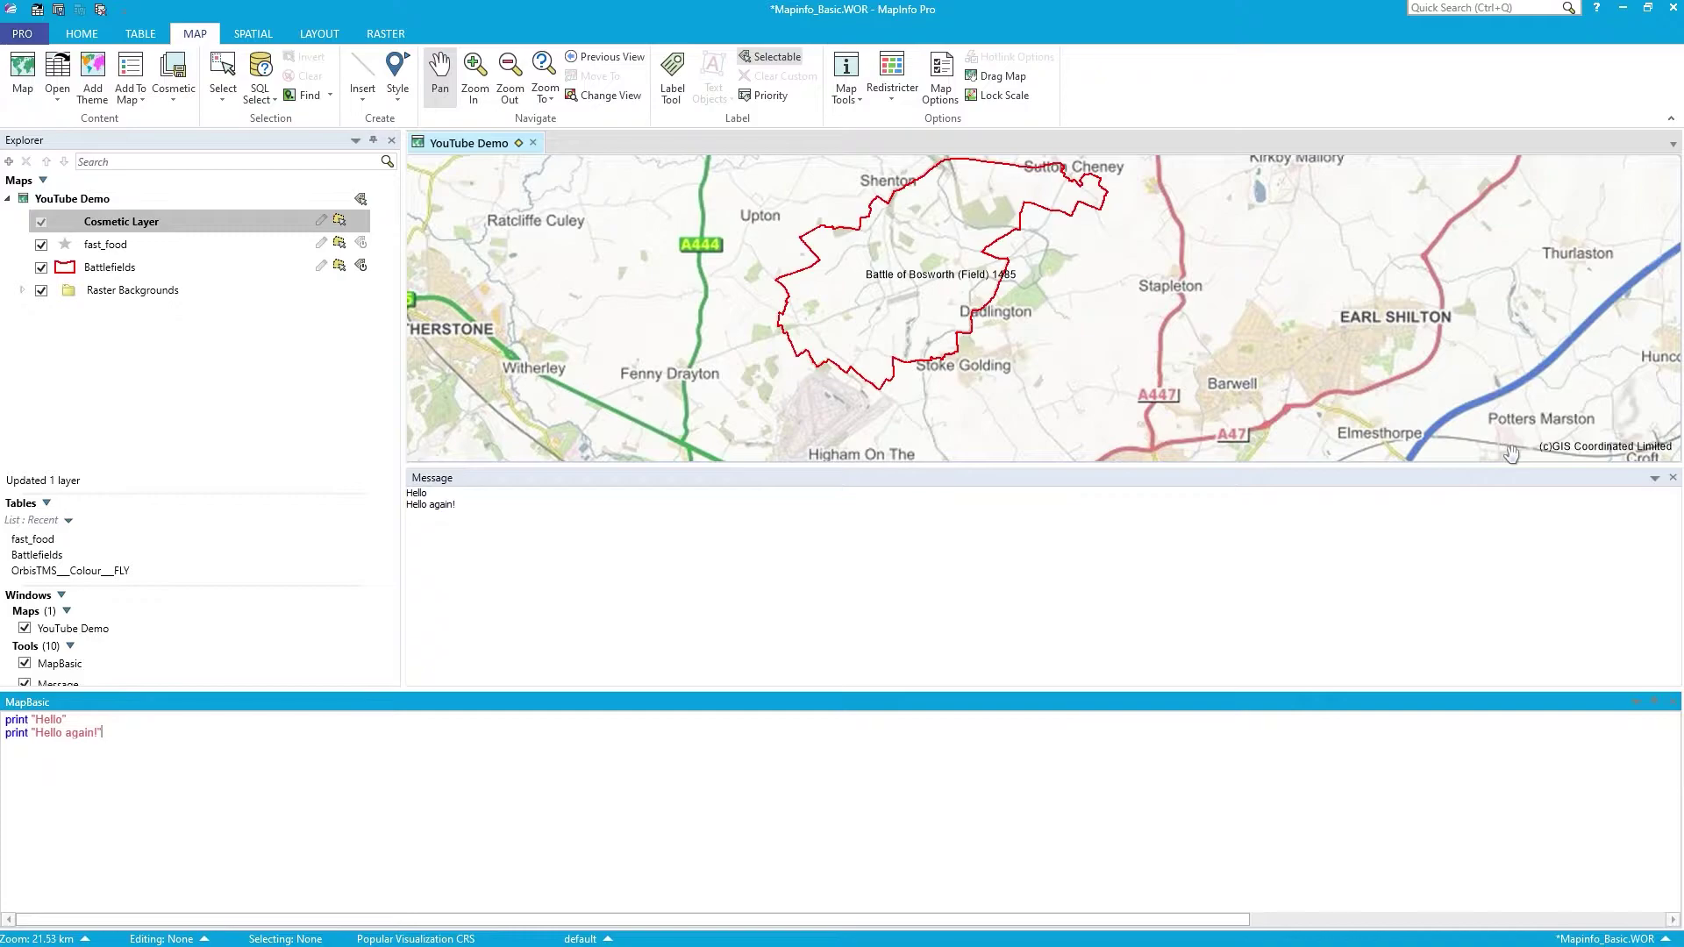
left_click(1673, 477)
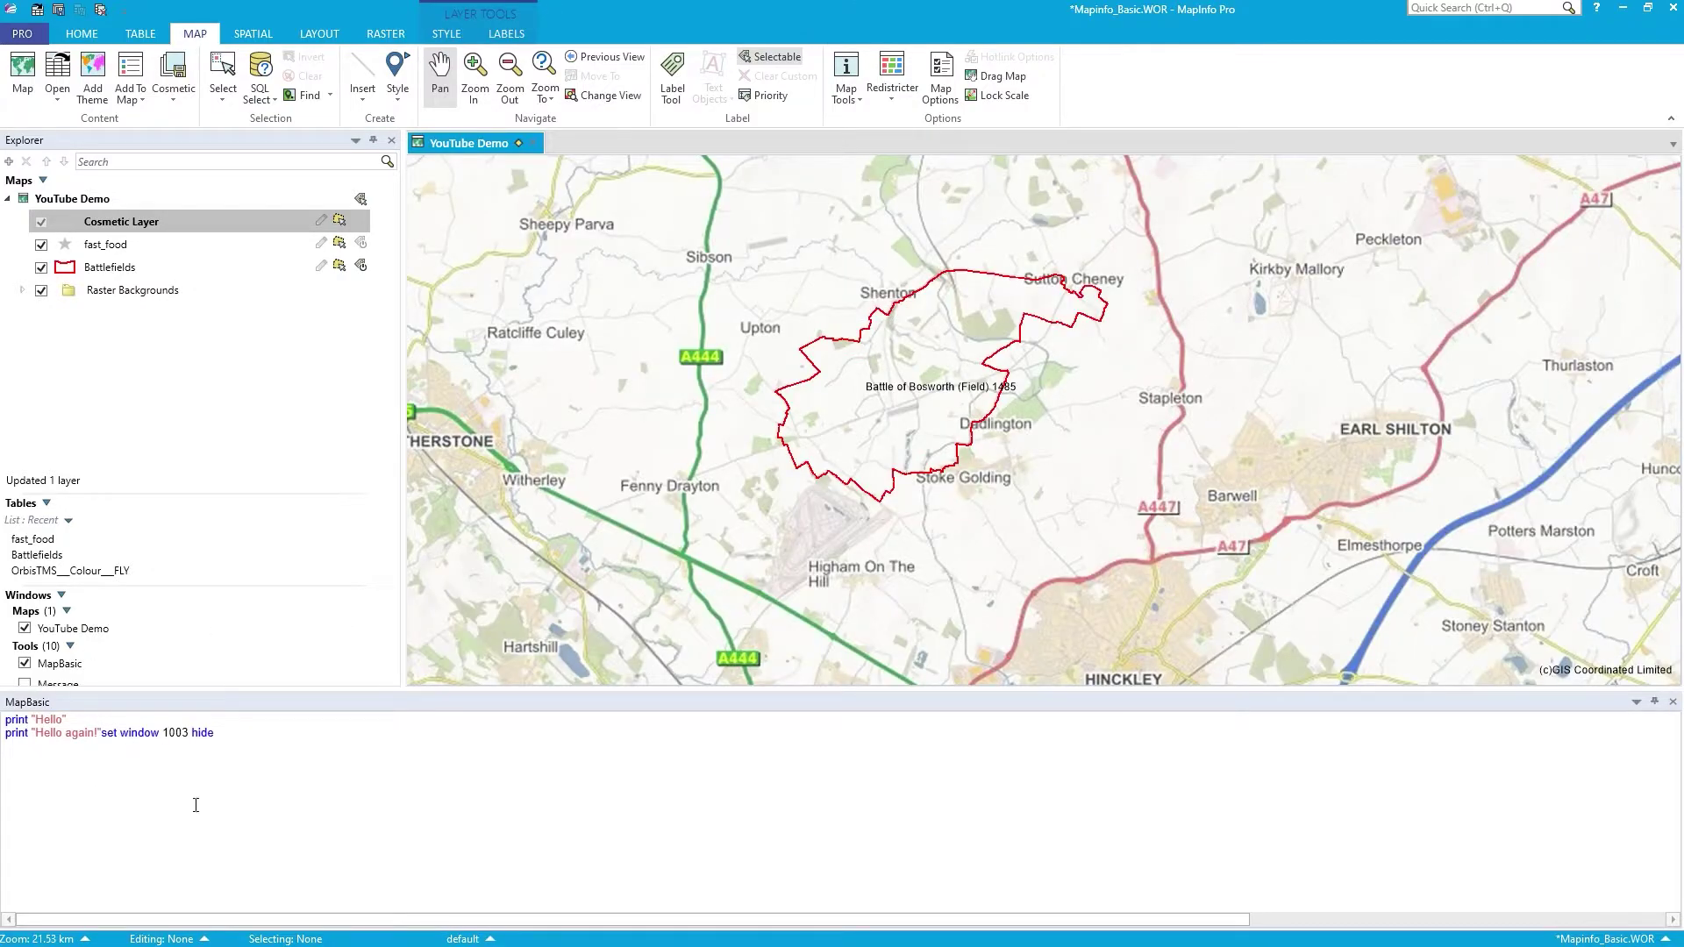
- Delete all MapBasic statements with Ctrl+A and Delete, then choose the MAP Select tool
left_click(222, 734)
key("ctrl+a")
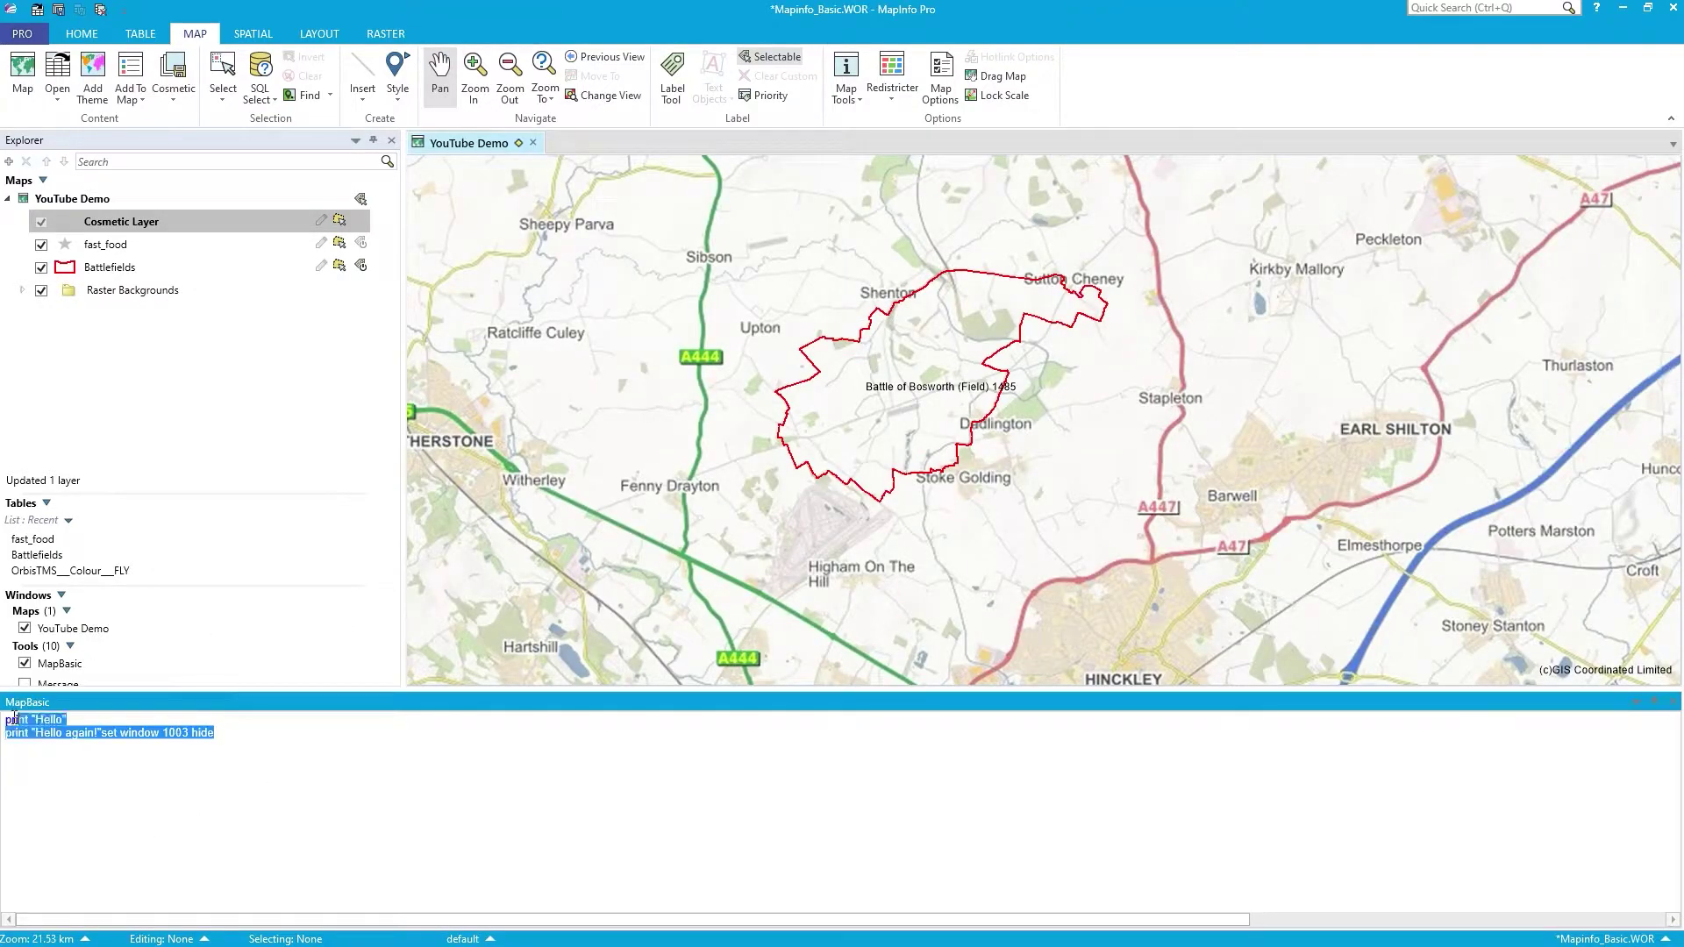
key("Delete")
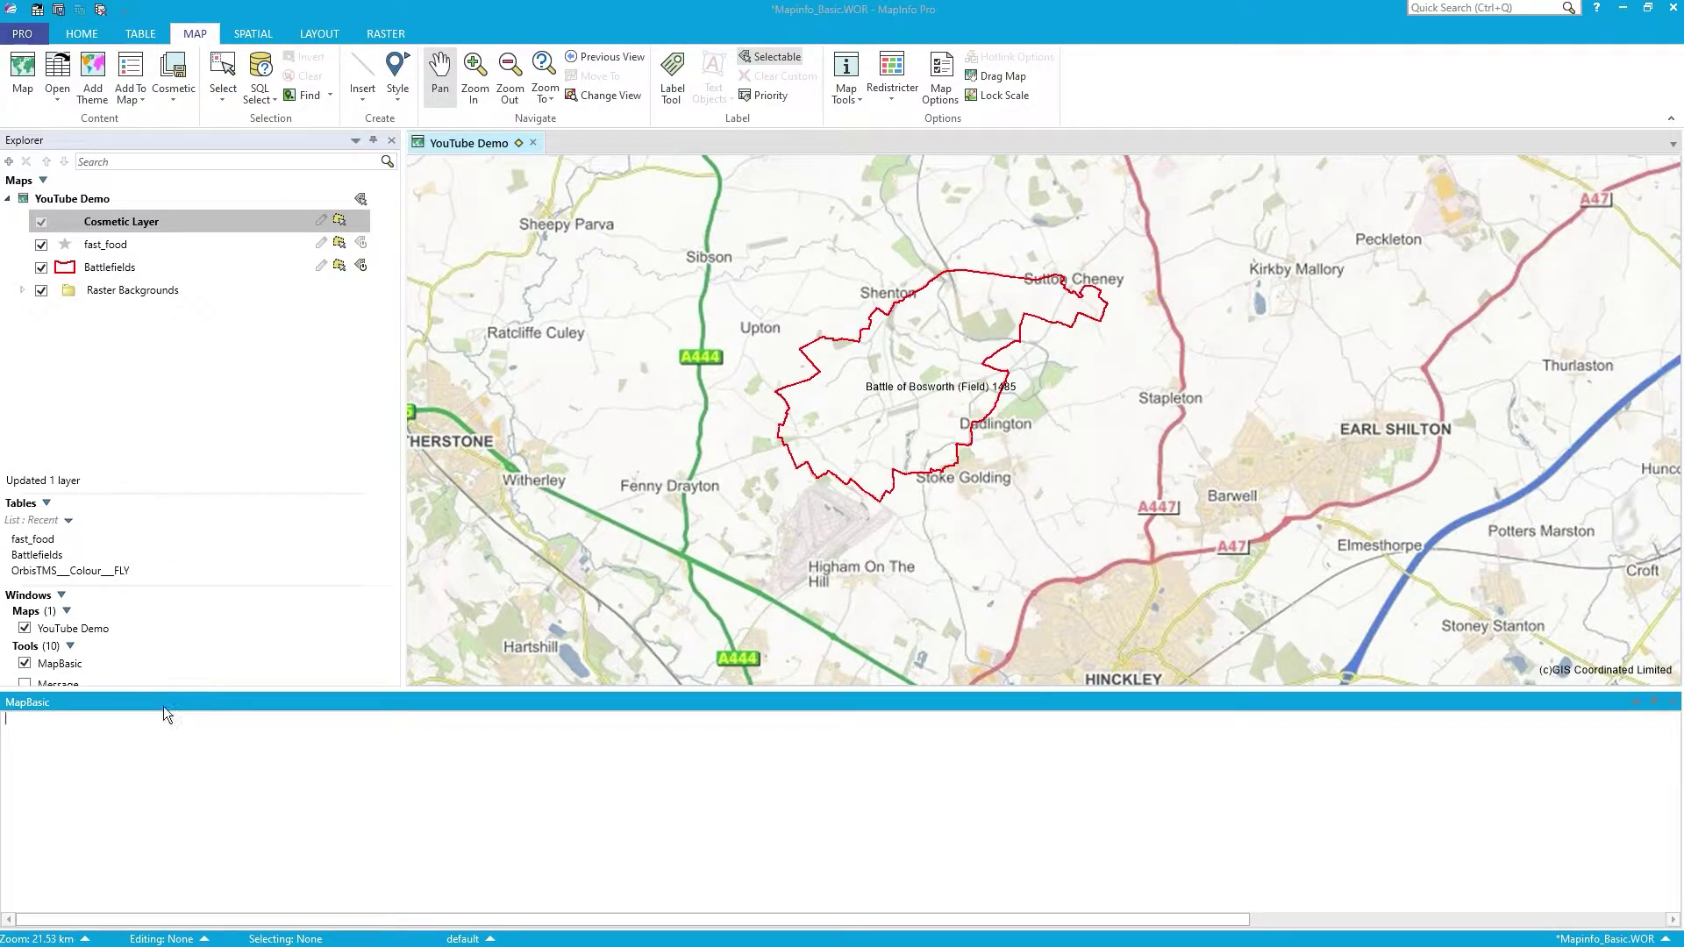
left_click(149, 728)
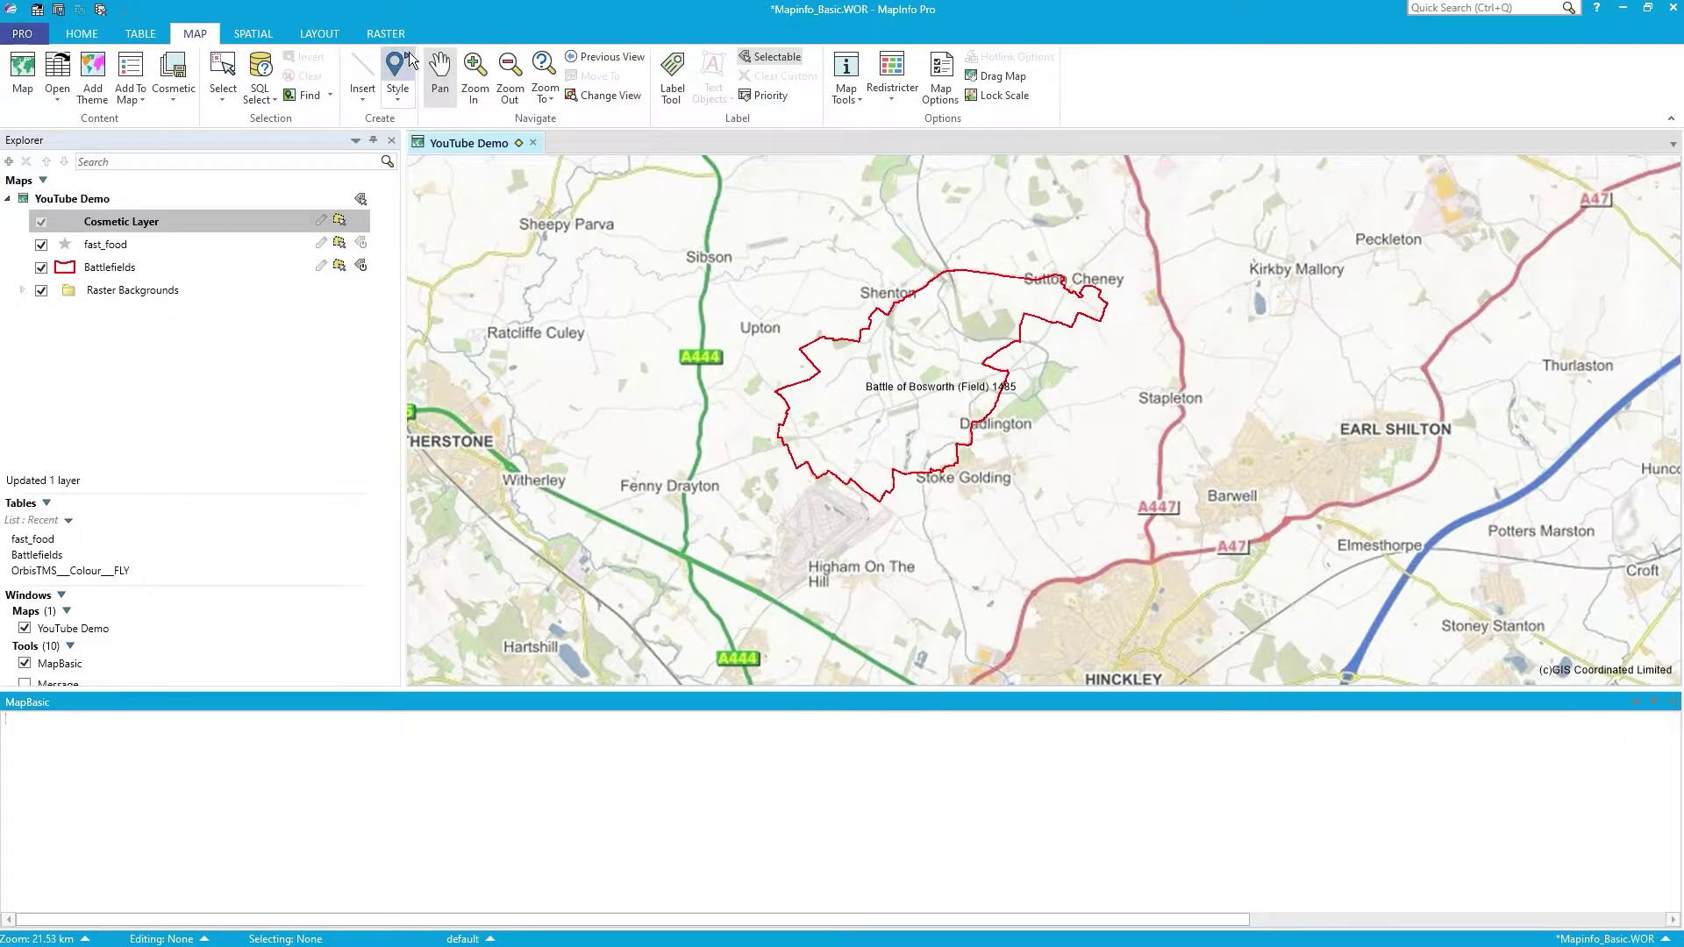
left_click(223, 74)
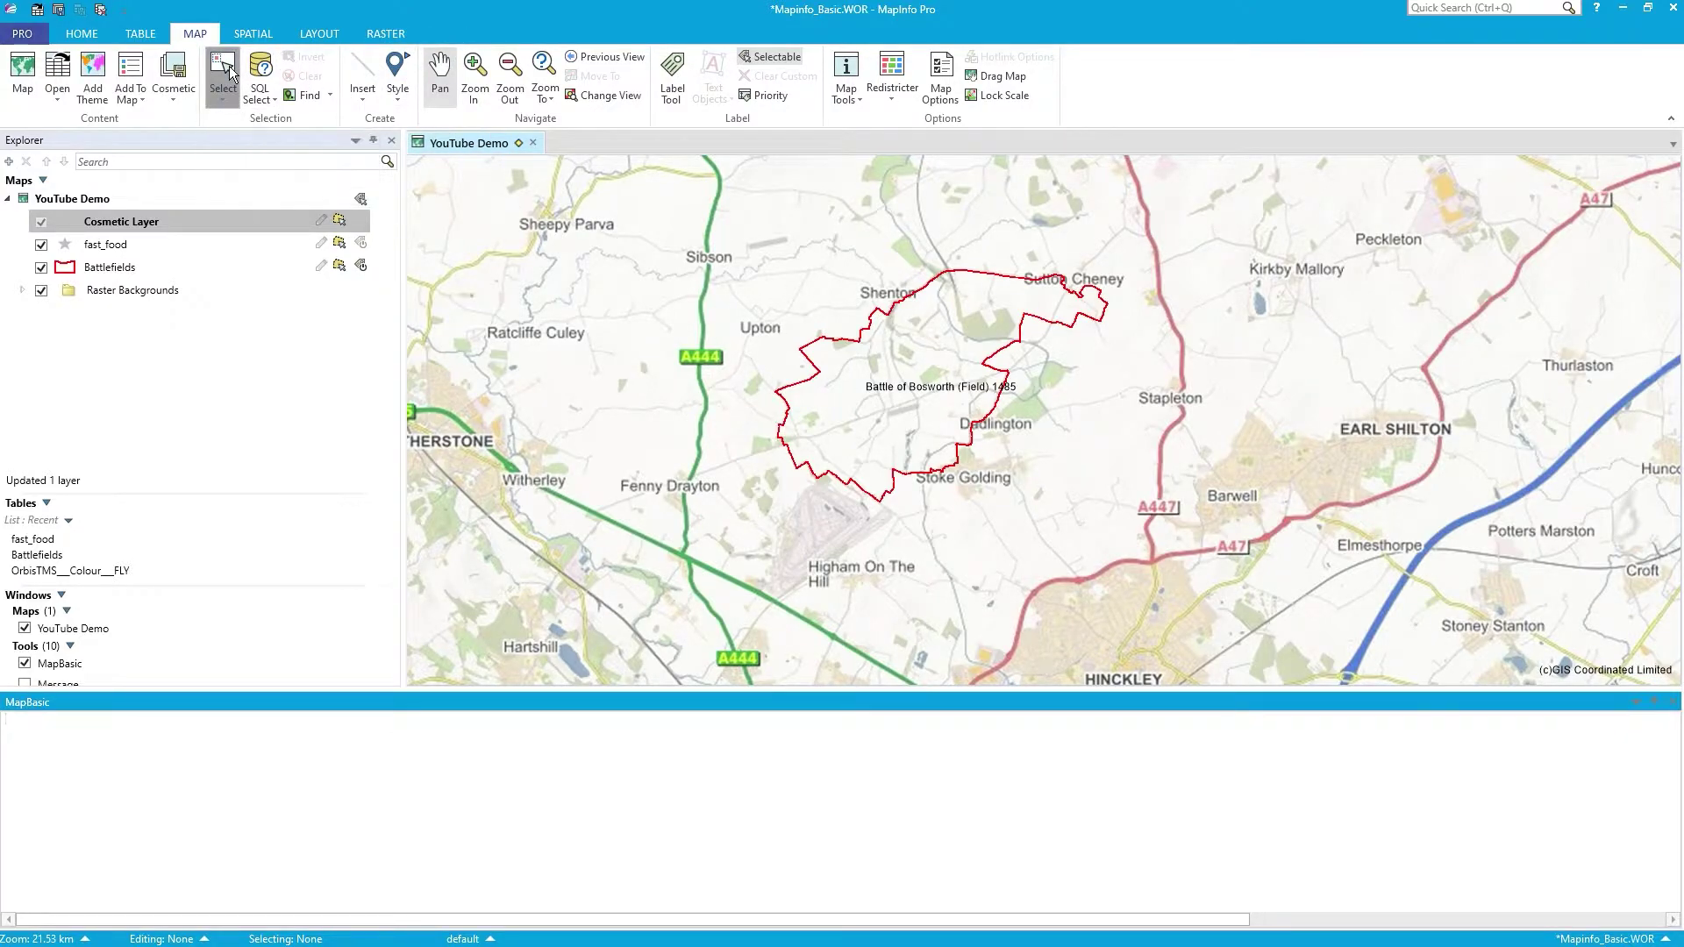
- Radius-select the Battlefields polygon around Bosworth
left_click(223, 96)
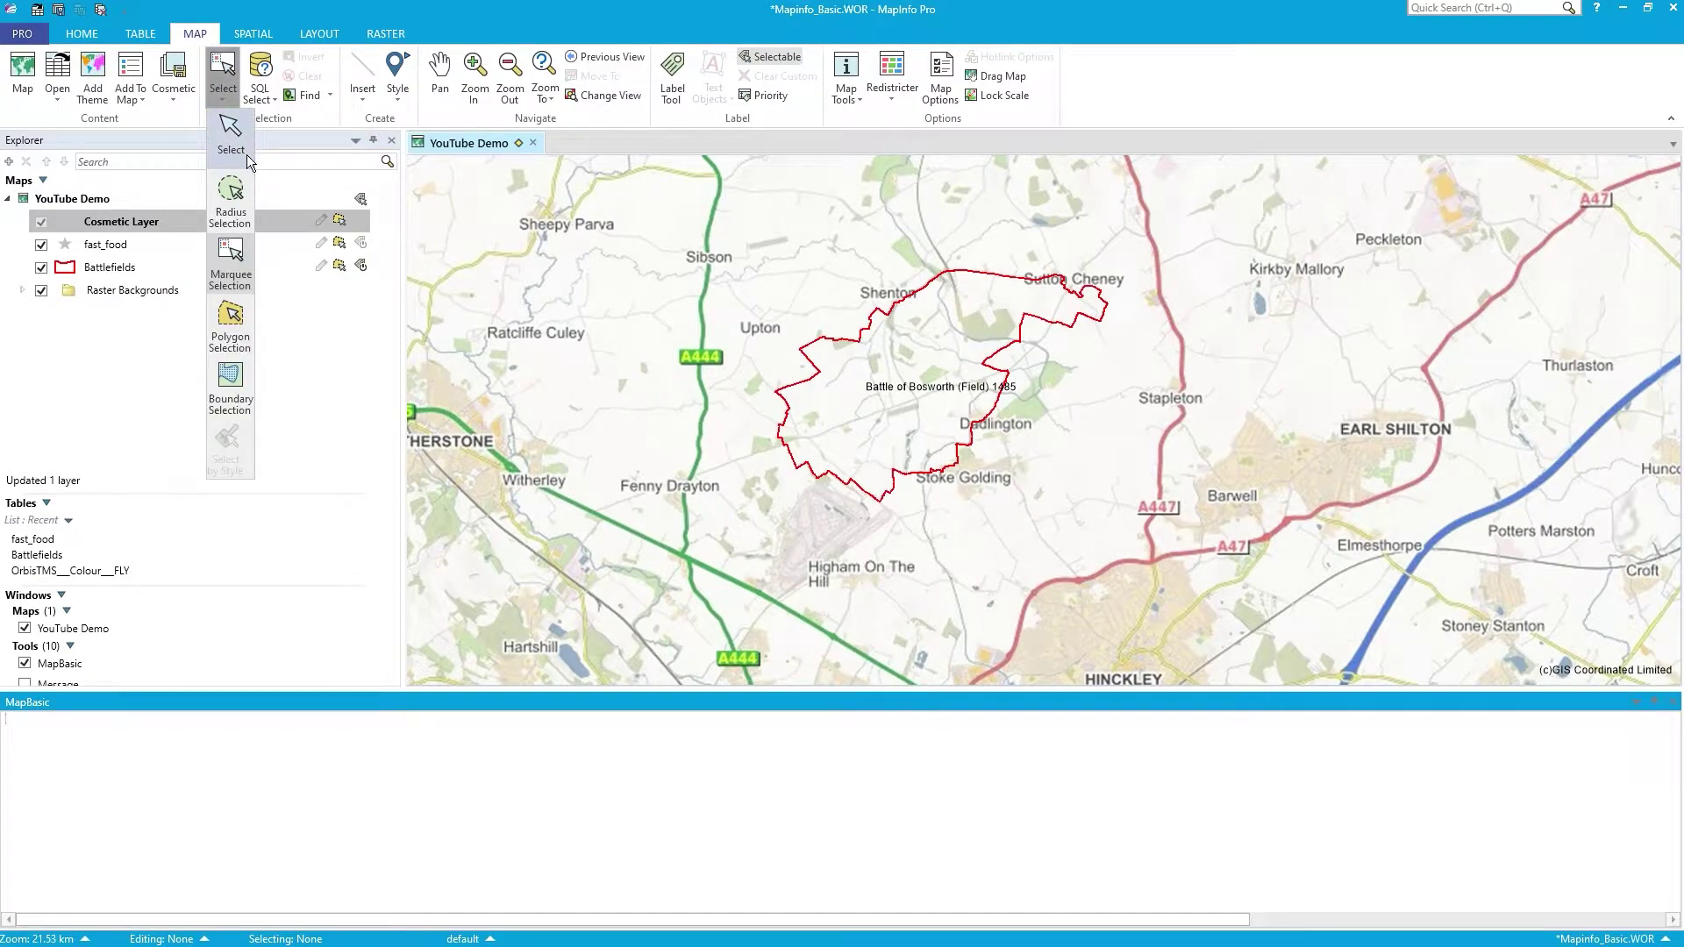
left_click(226, 225)
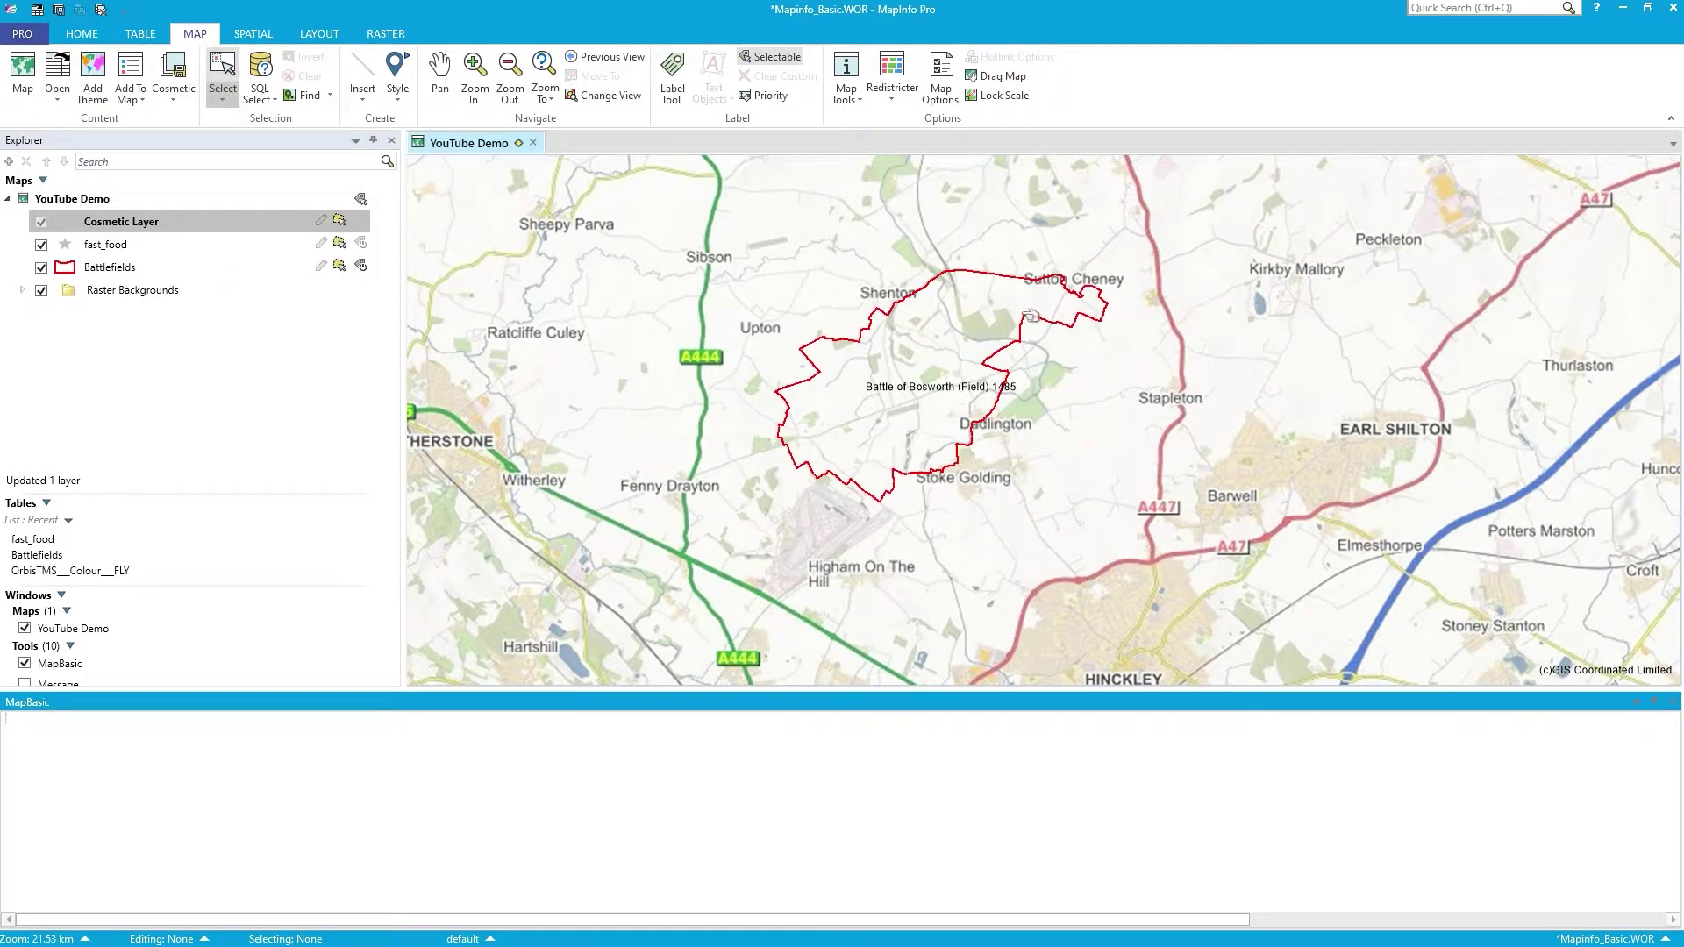
left_click_drag(958, 391, 1195, 393)
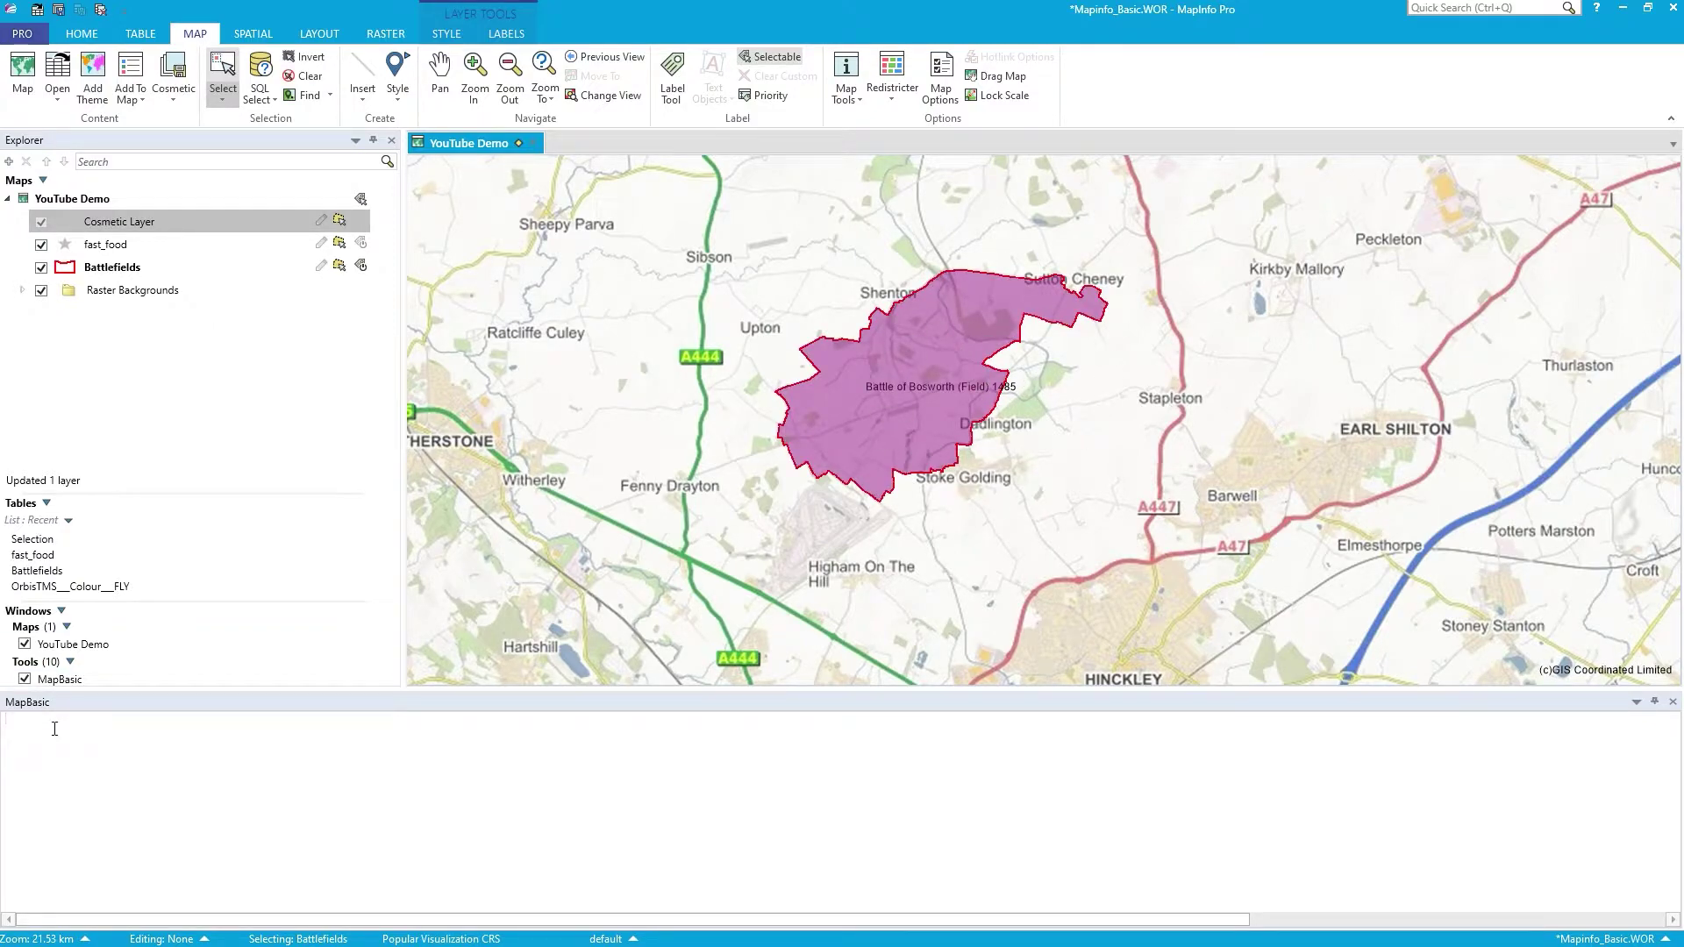
- Run 'Objects Move Angle 90 distance 500 units "m"', then rerun it with distance 1500
left_click(54, 728)
type("Objects Move ")
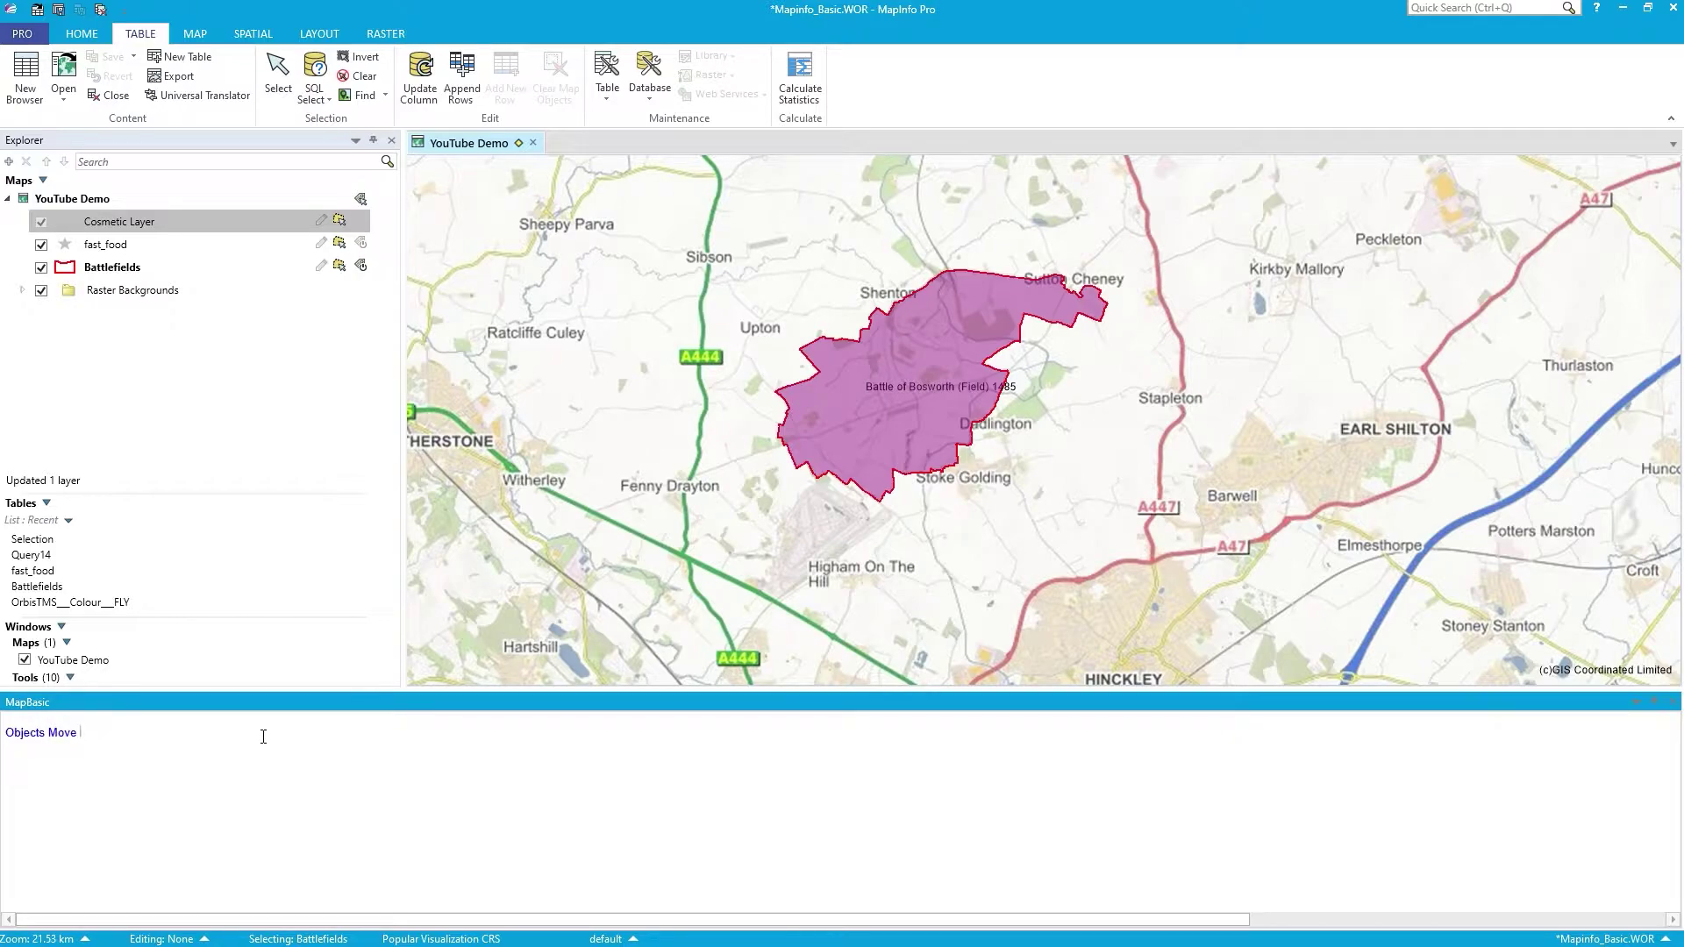
type("Angle 90 distance 500 units \"m\"")
key("Return")
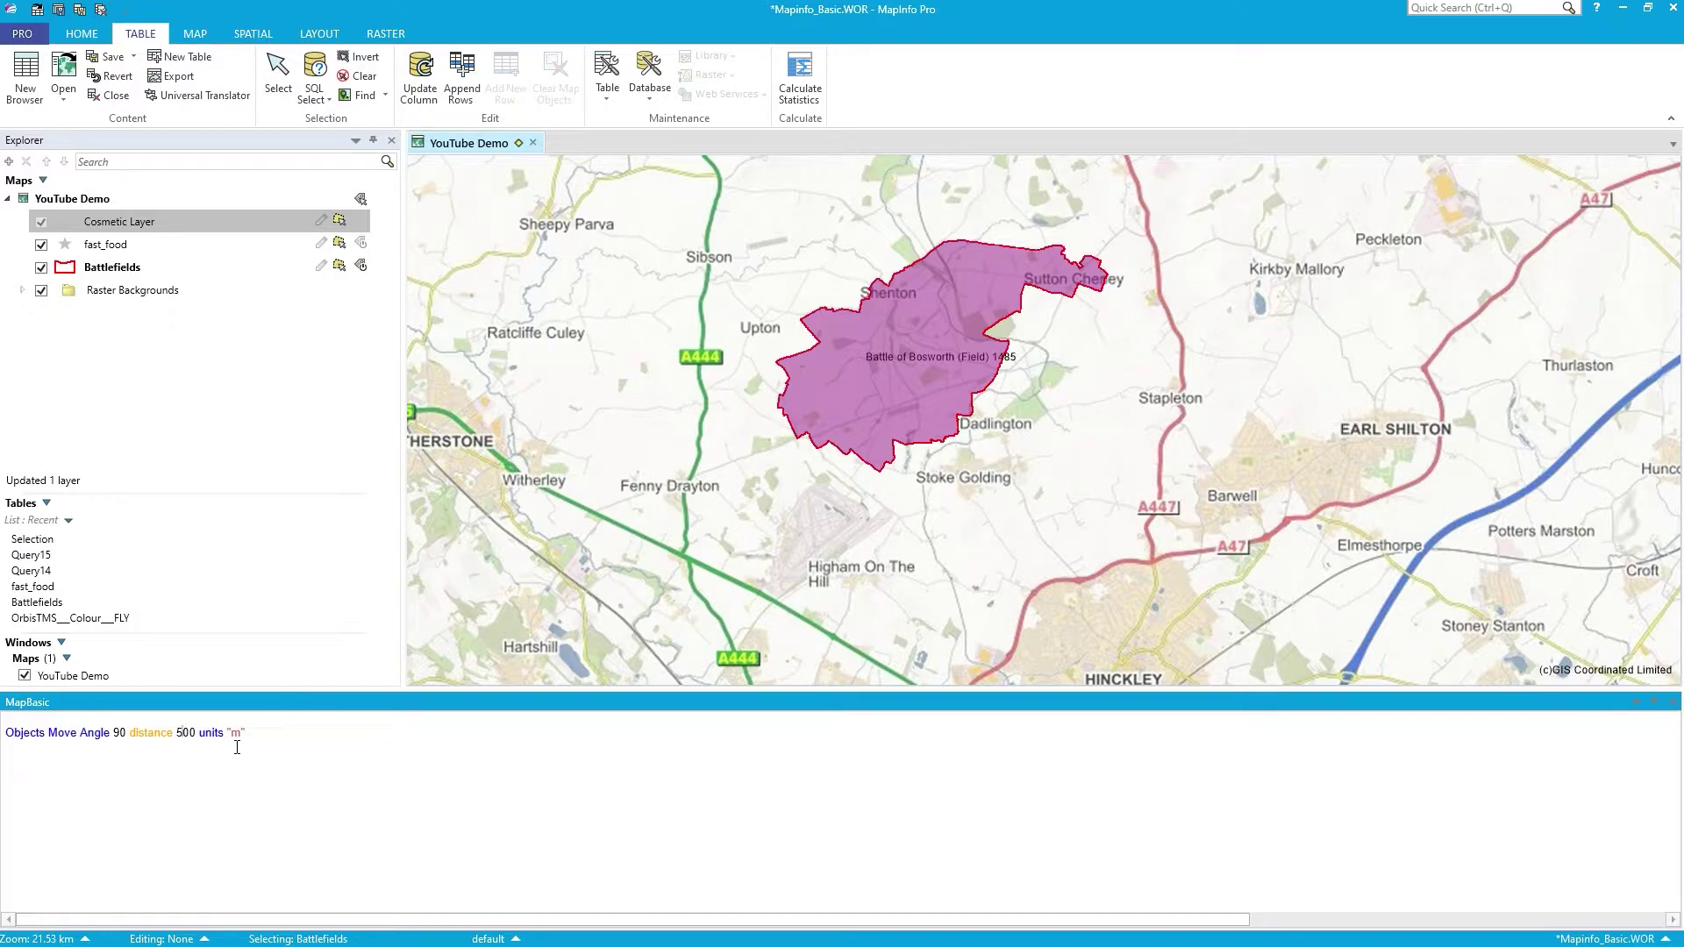
type("1")
key("Return")
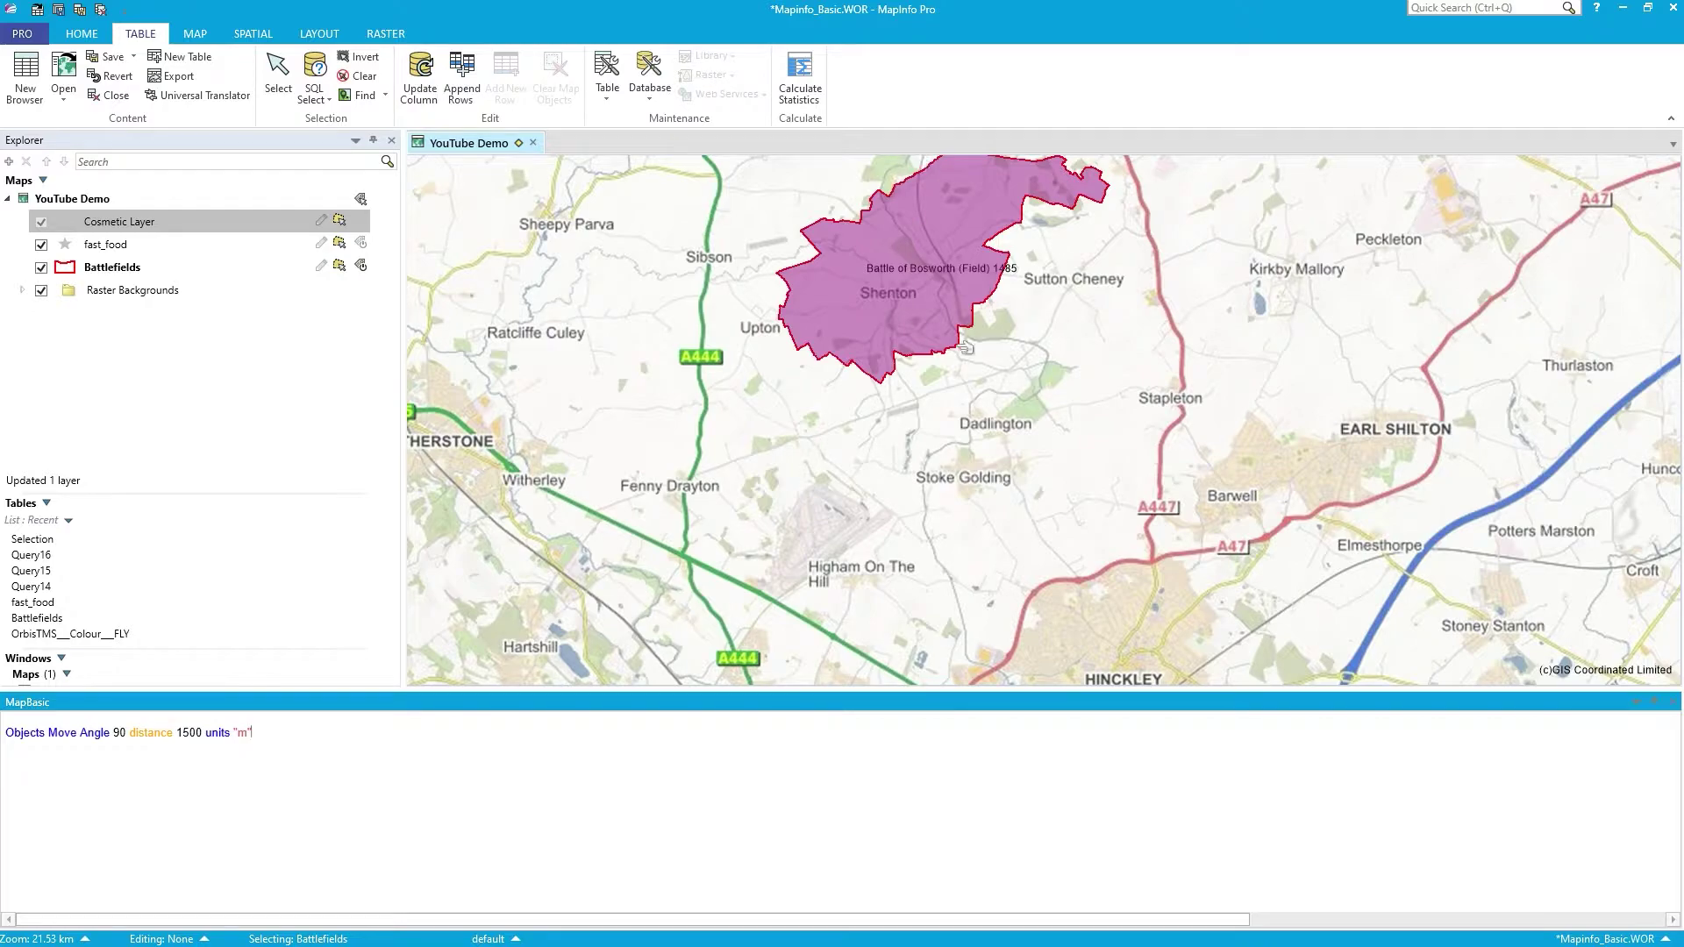
- Move the polygon 500 m west with Objects Move Angle 180 distance 500
left_click(121, 726)
key("Delete")
key("Delete")
type("180")
key("BackSpace")
key("Return")
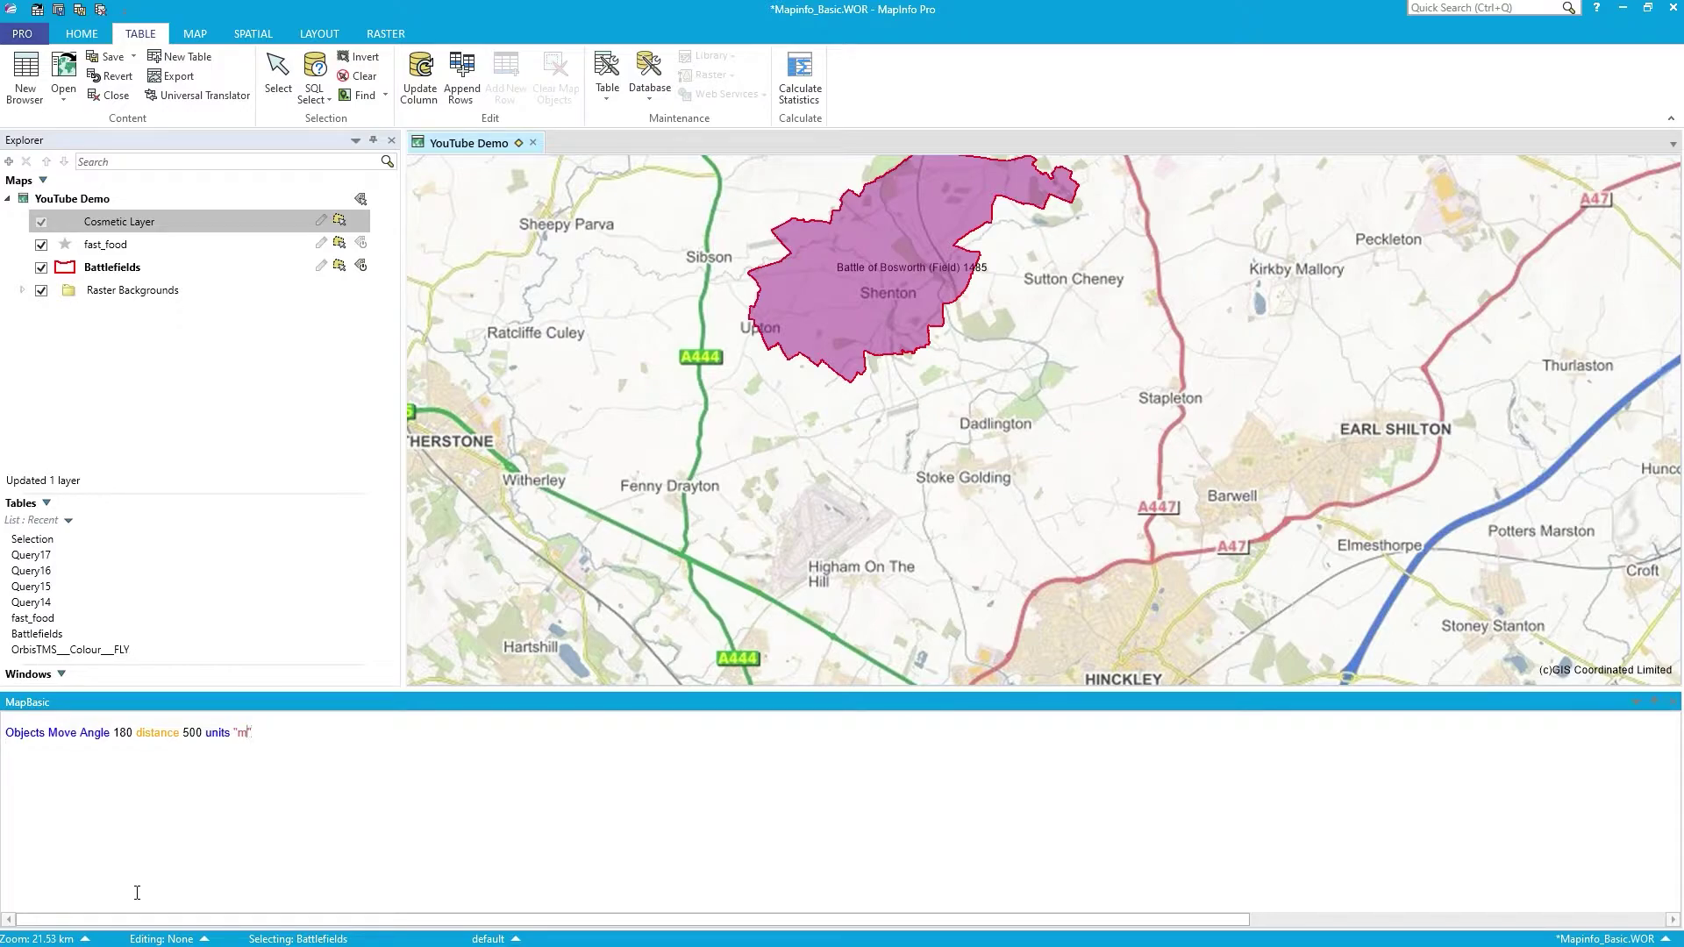
- Pan the map to show the polygon and move it 1500 m northeast at Angle 45
key("BackSpace")
key("BackSpace")
key("BackSpace")
type("45")
key("Left")
key("Left")
type("1")
left_click(235, 27)
left_click(216, 35)
left_click(440, 87)
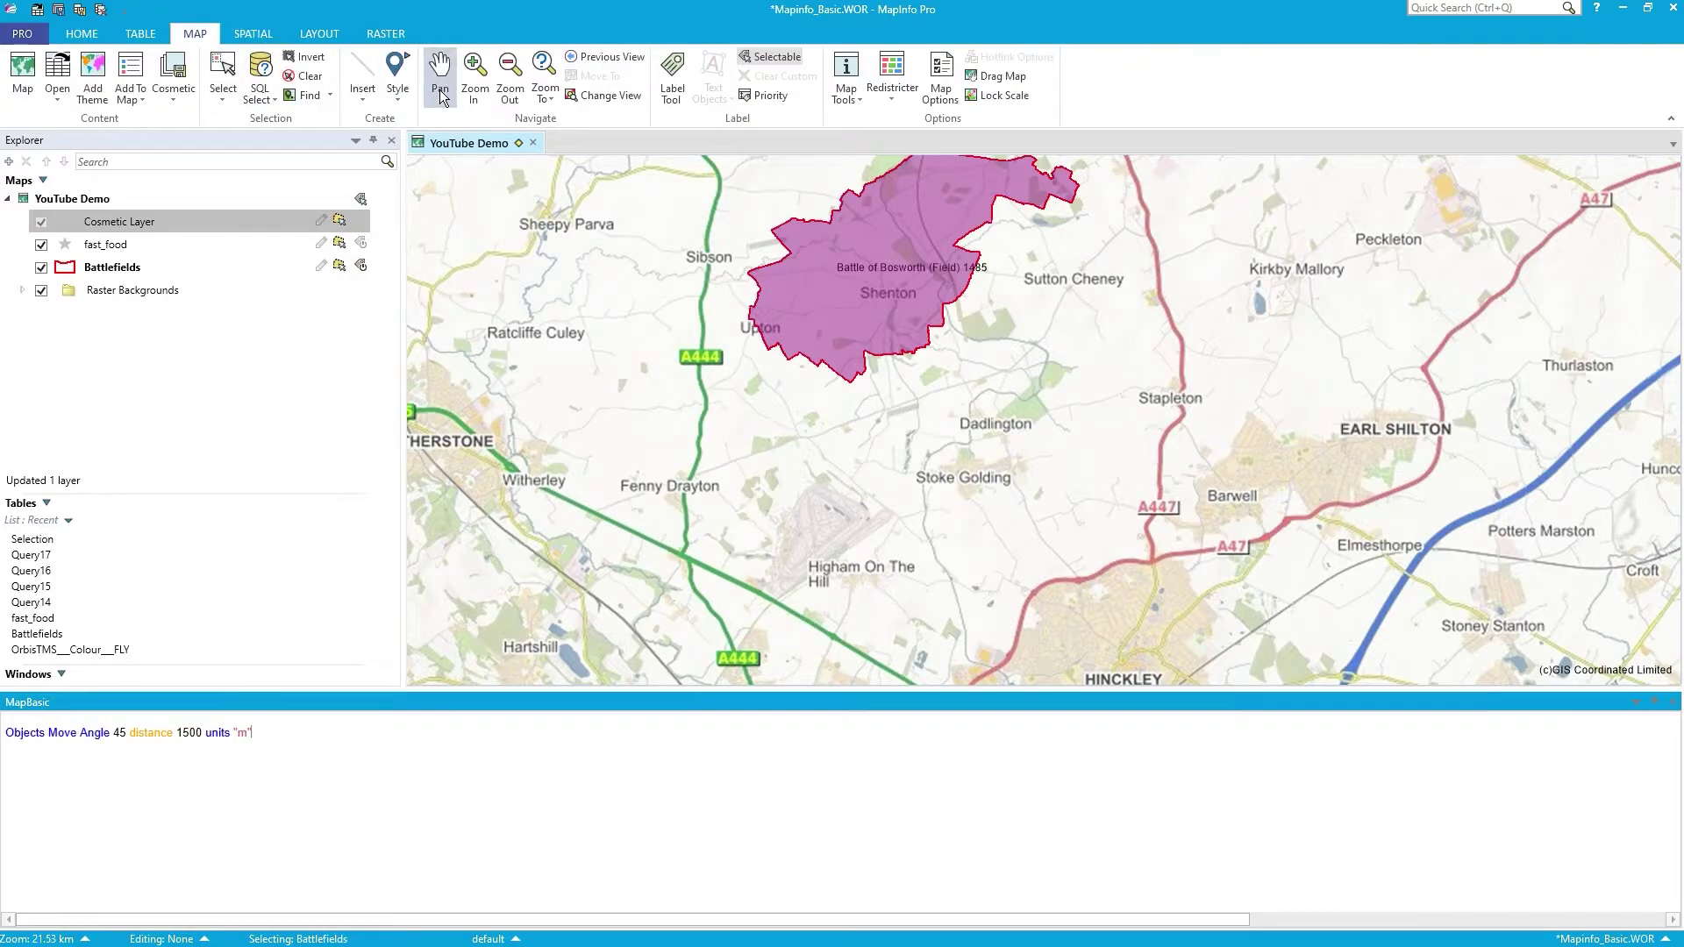
left_click_drag(1019, 335, 1017, 506)
left_click(284, 733)
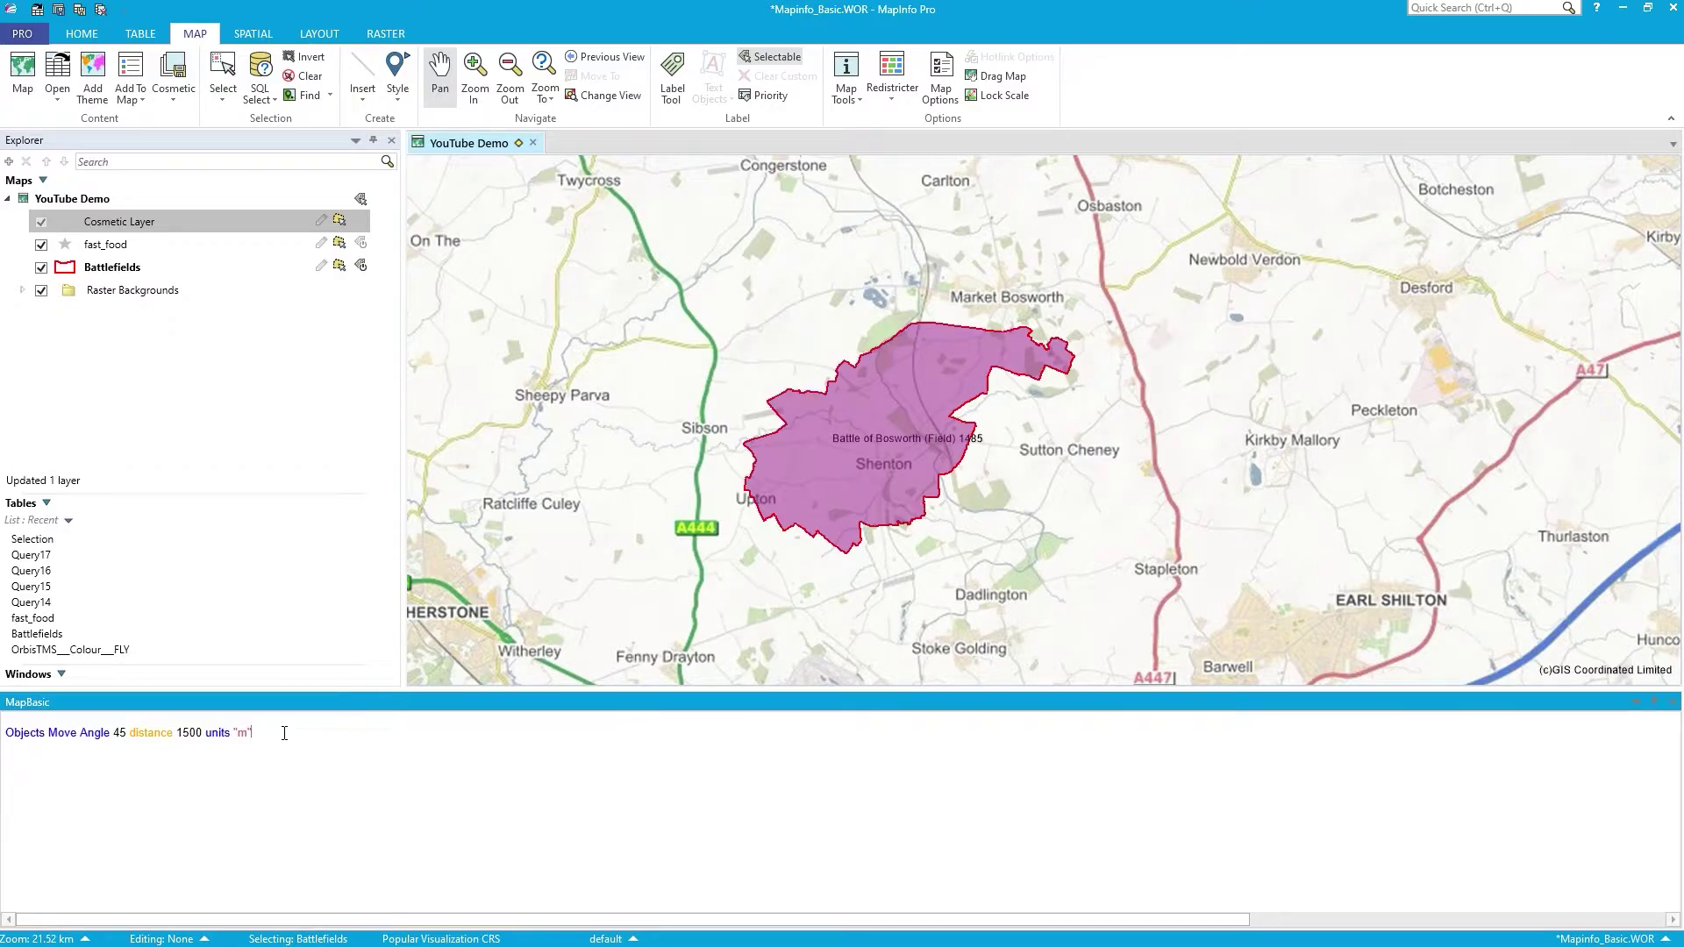
key("Return")
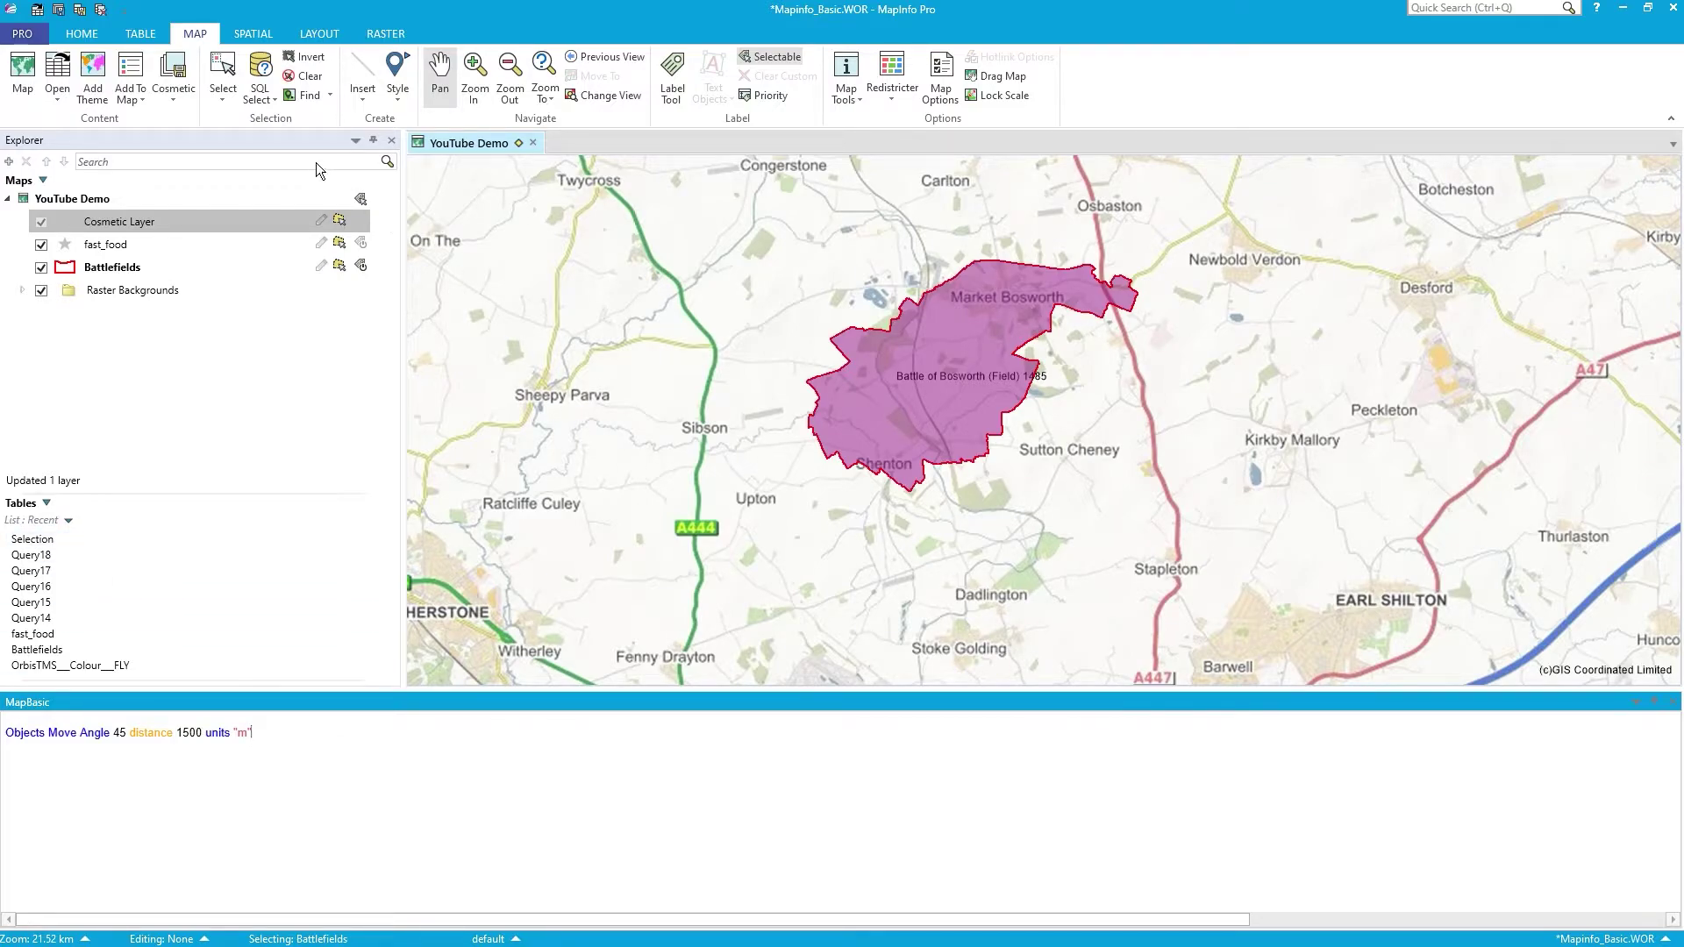
left_click(260, 95)
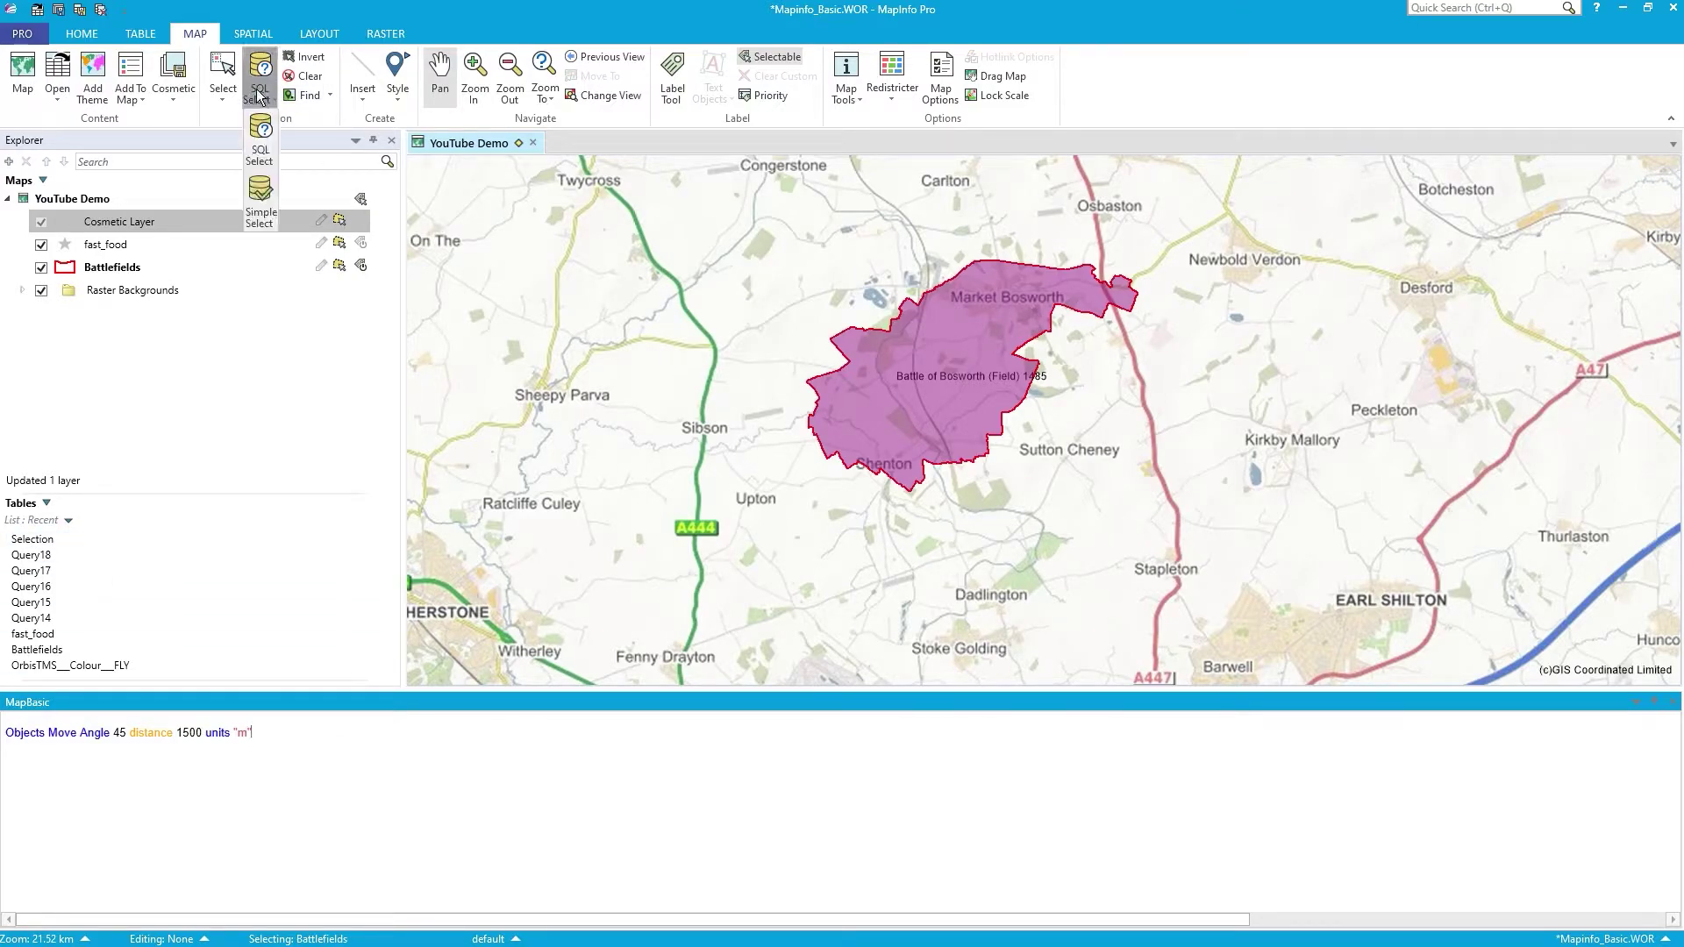
- Clear the selection, rerun the move command, and dismiss the no-selection error with OK
left_click(312, 73)
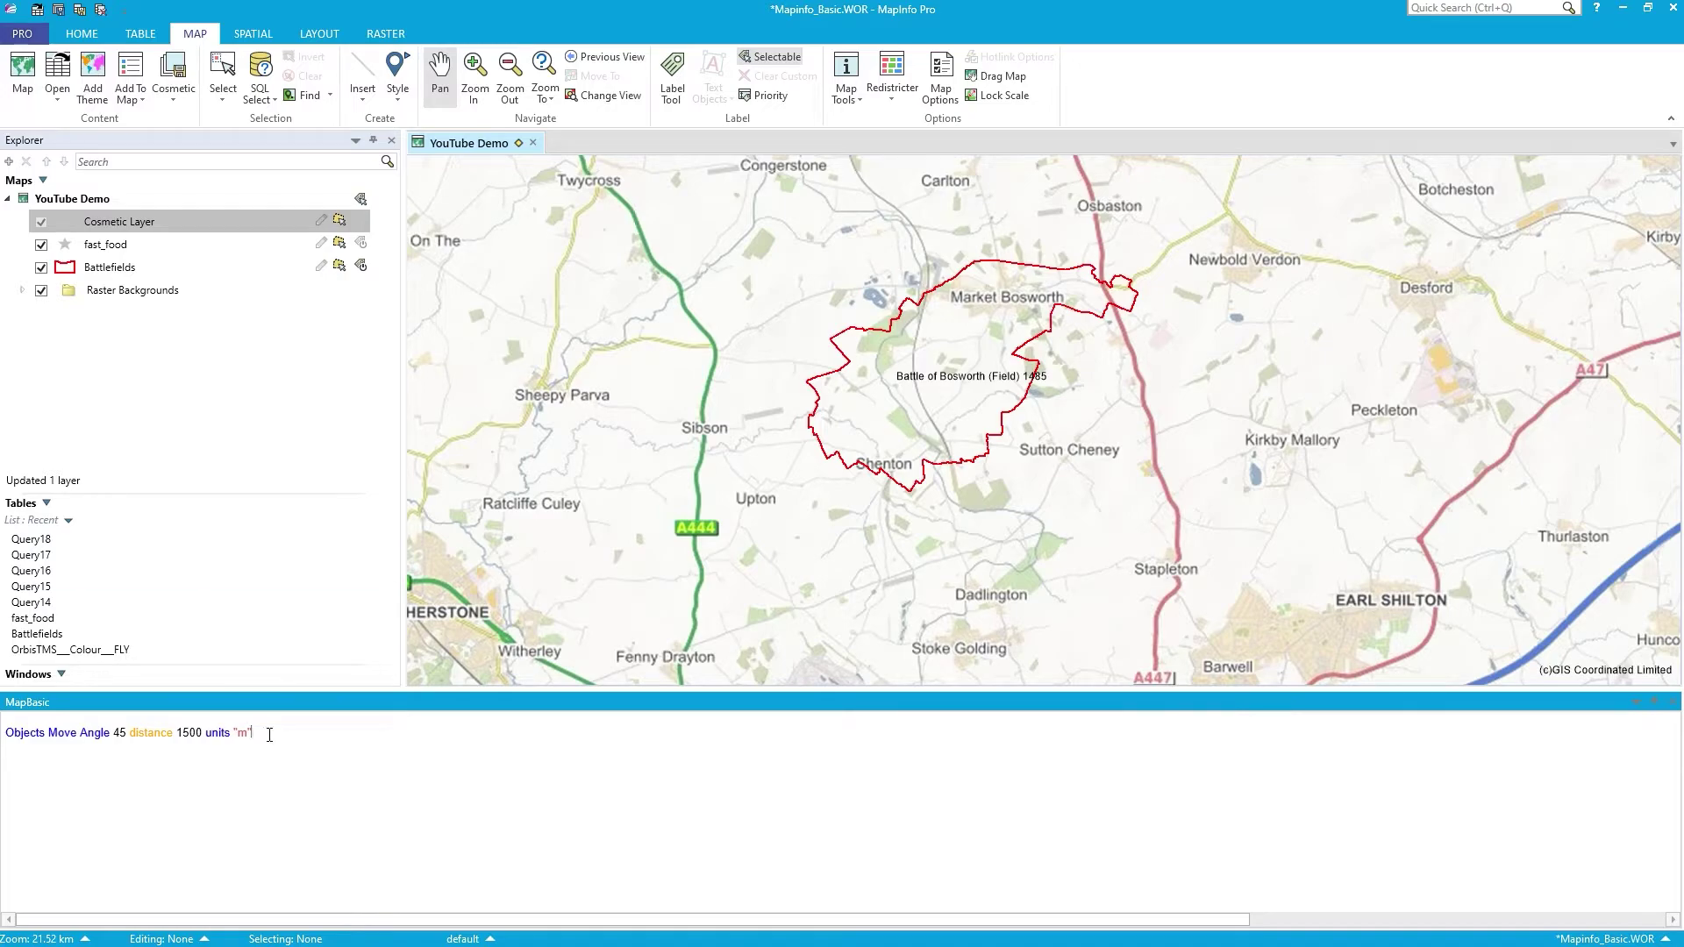
key("Return")
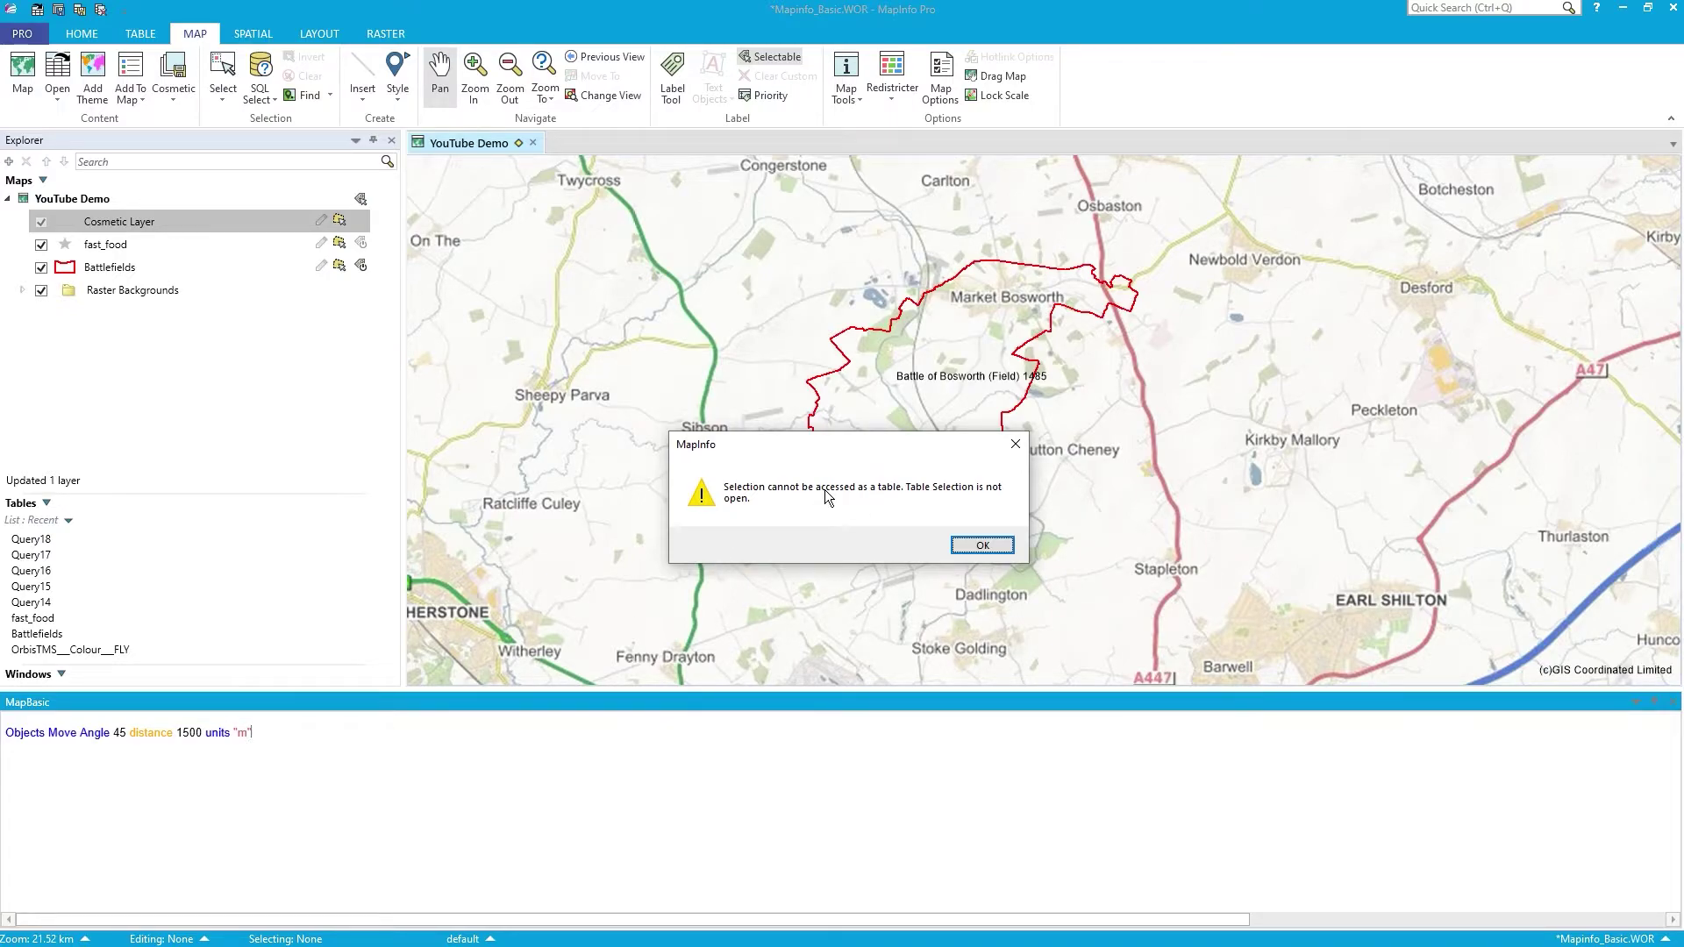
left_click(978, 547)
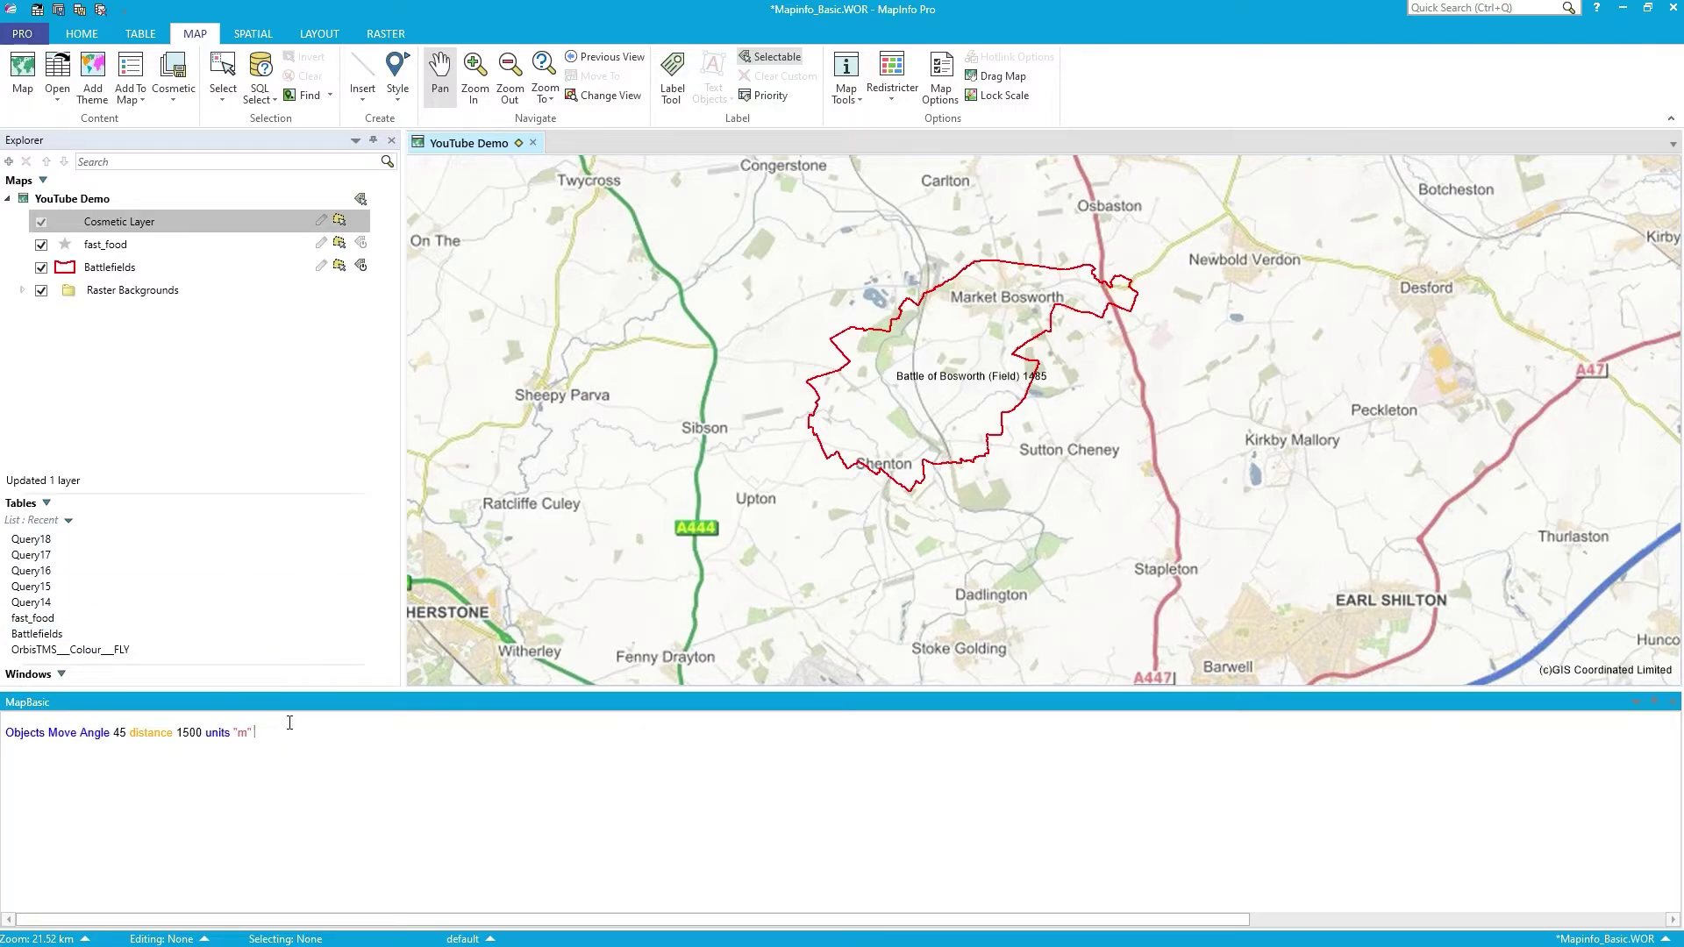
type("typ")
key("BackSpace")
key("BackSpace")
key("BackSpace")
key("BackSpace")
left_click(254, 32)
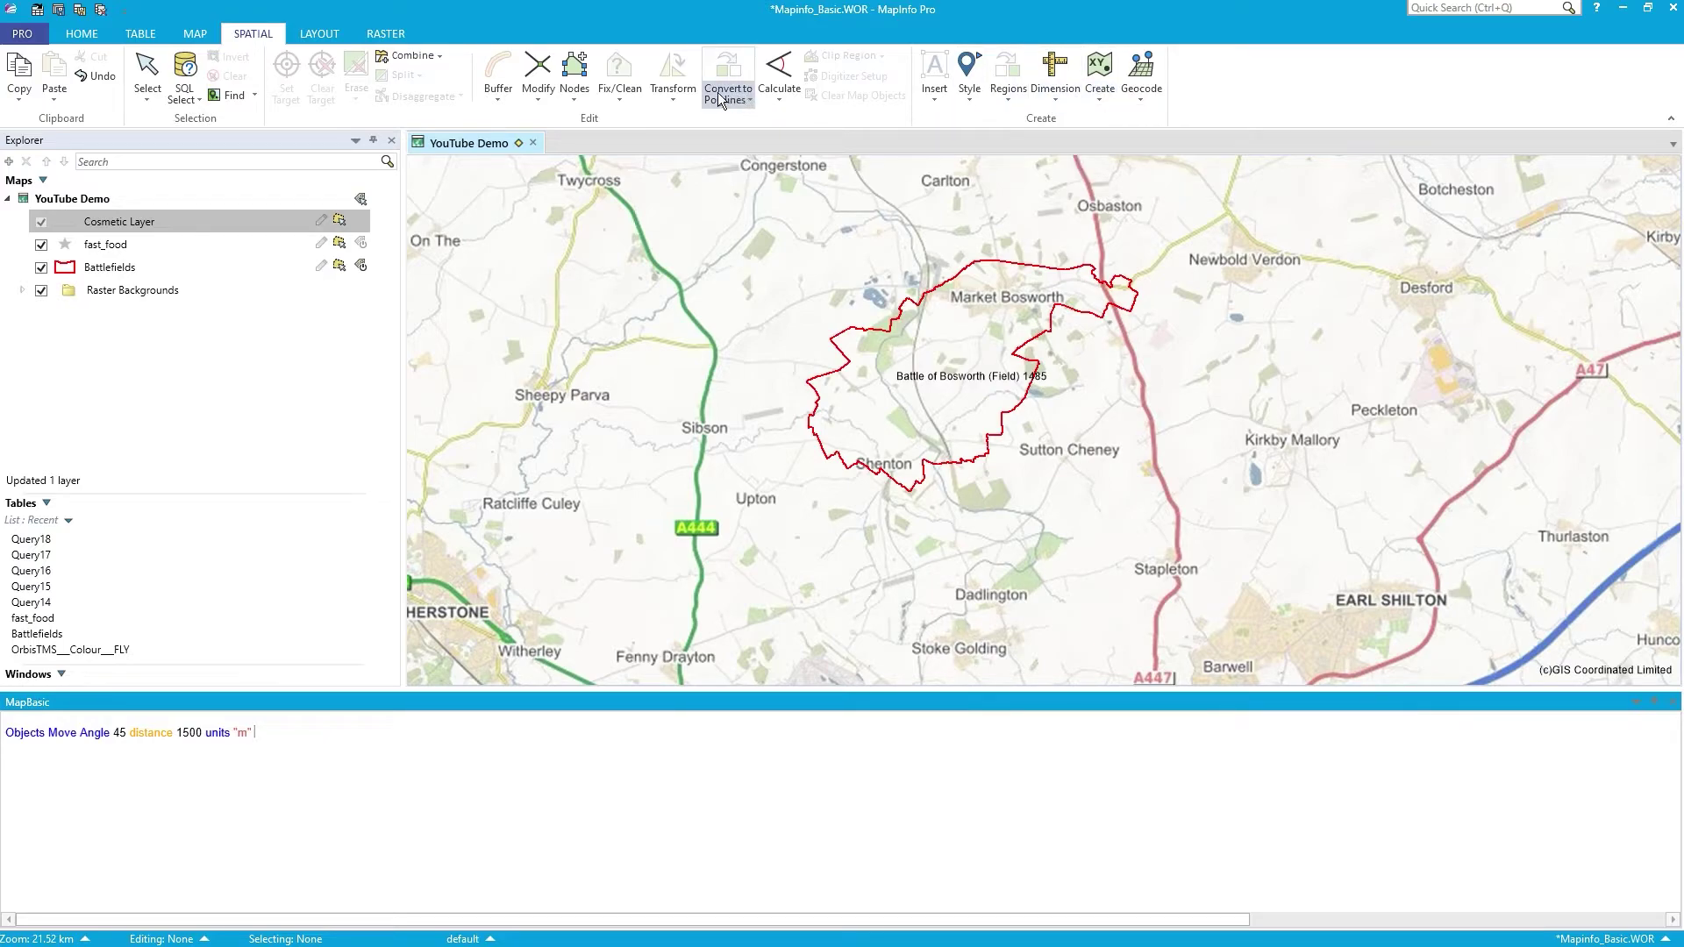
left_click(677, 93)
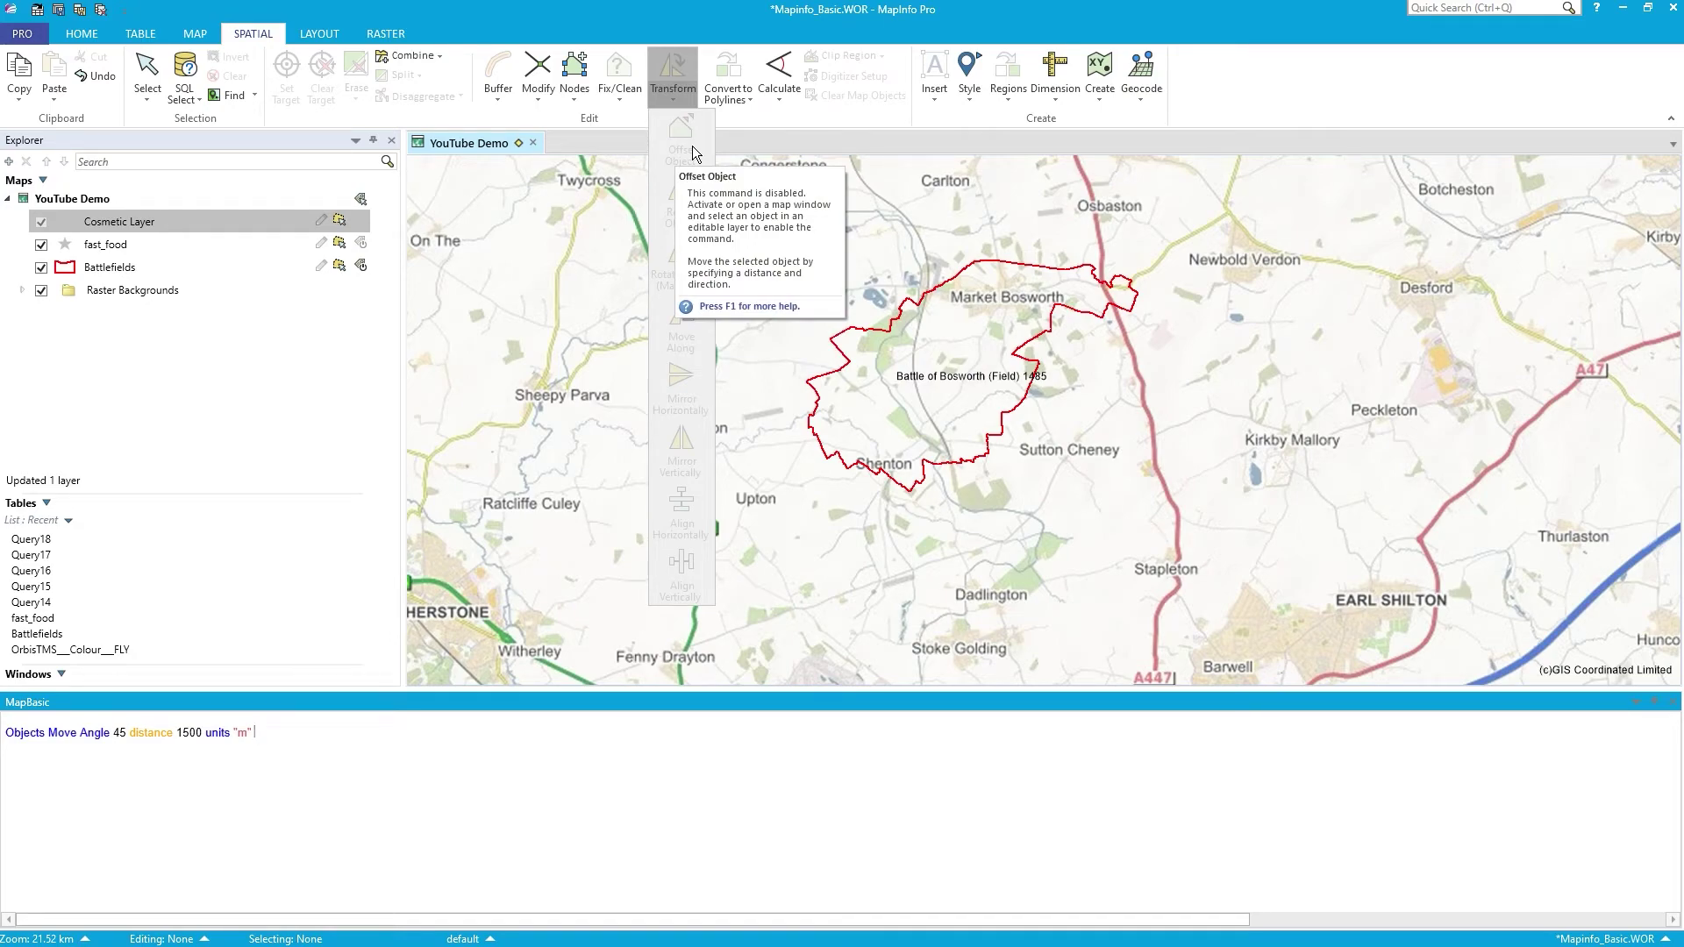
left_click(338, 731)
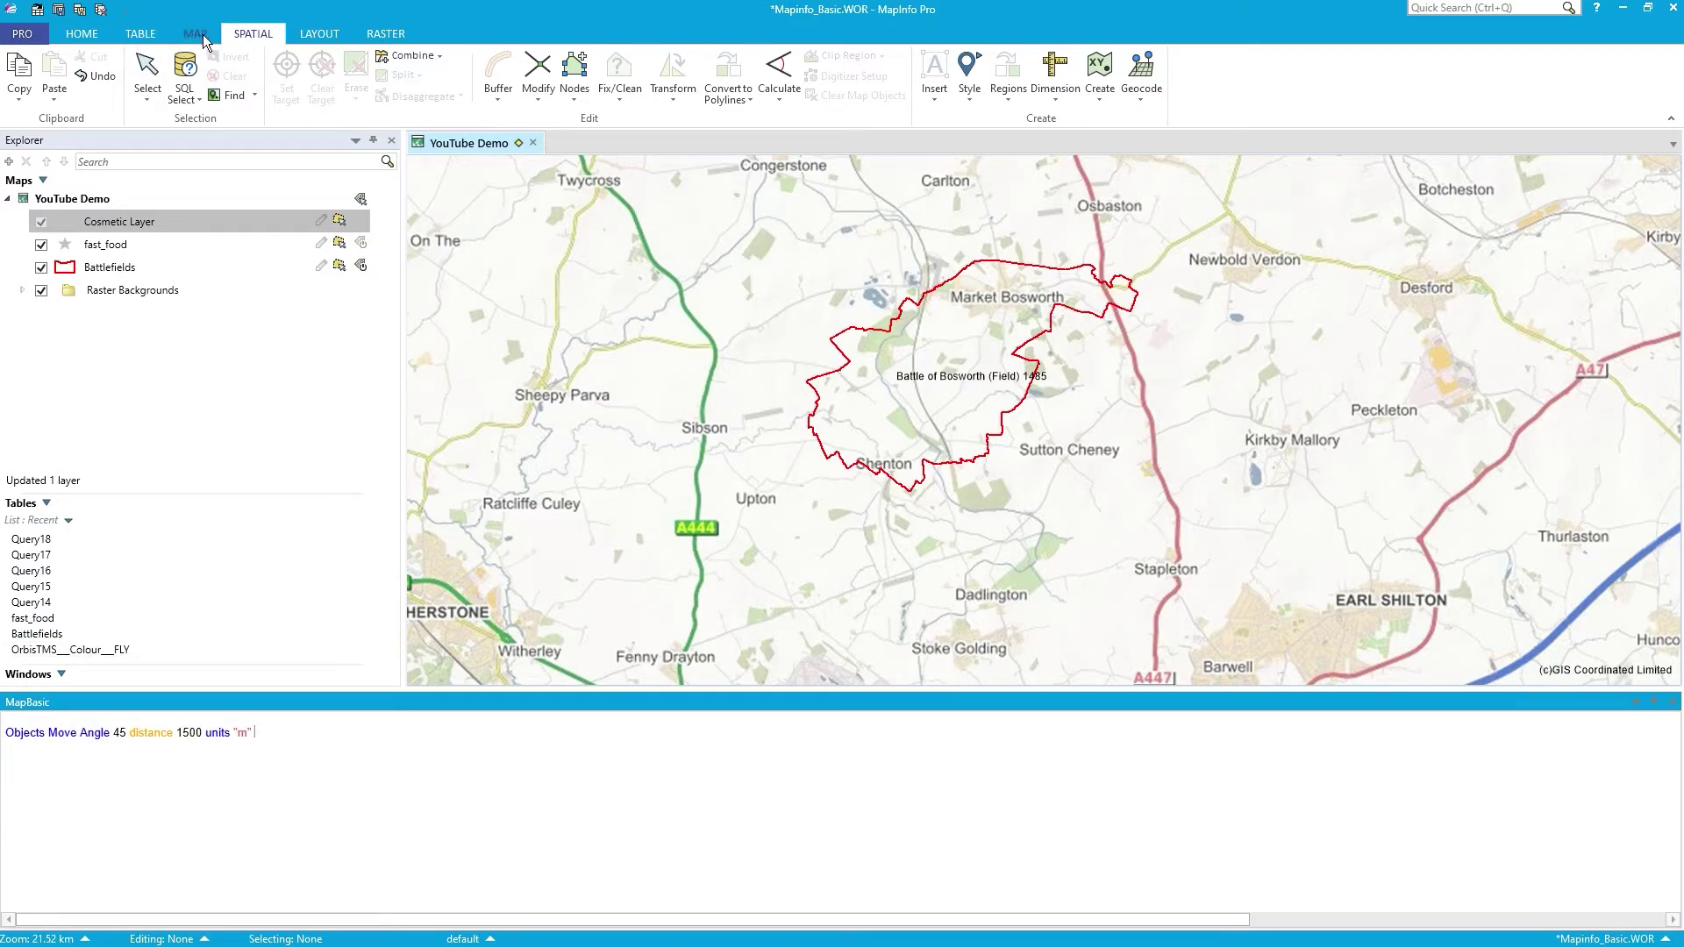
- Revert the Battlefields table, discarding its edits, and recentre the map on the restored polygon
left_click(82, 37)
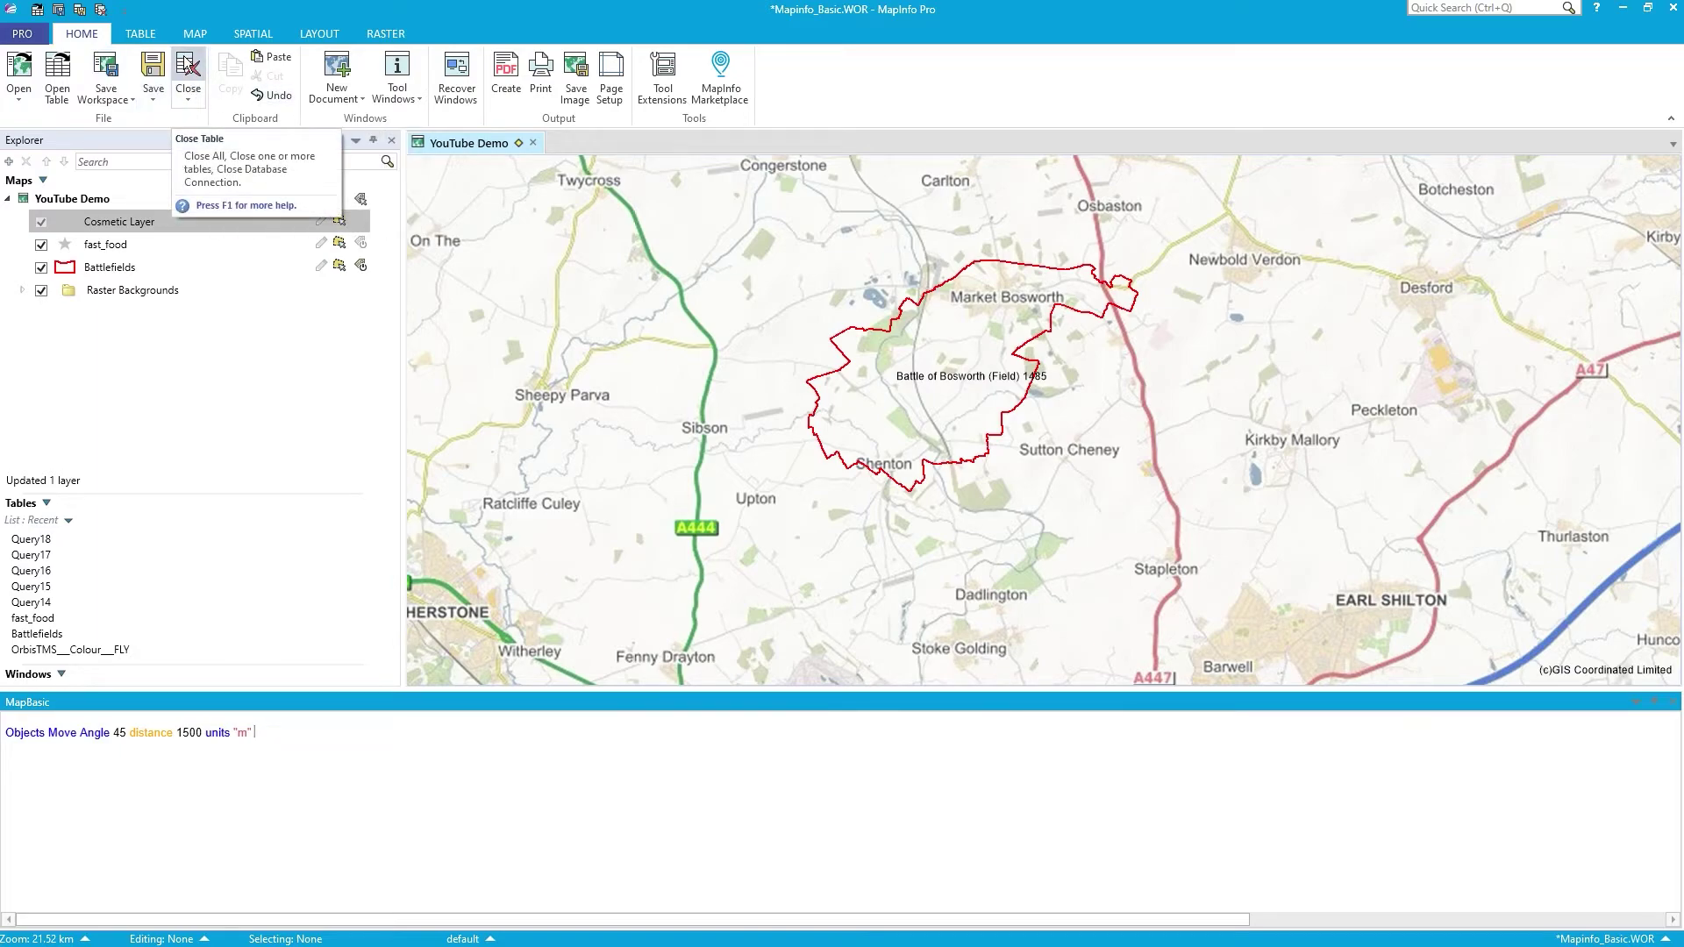
left_click(140, 33)
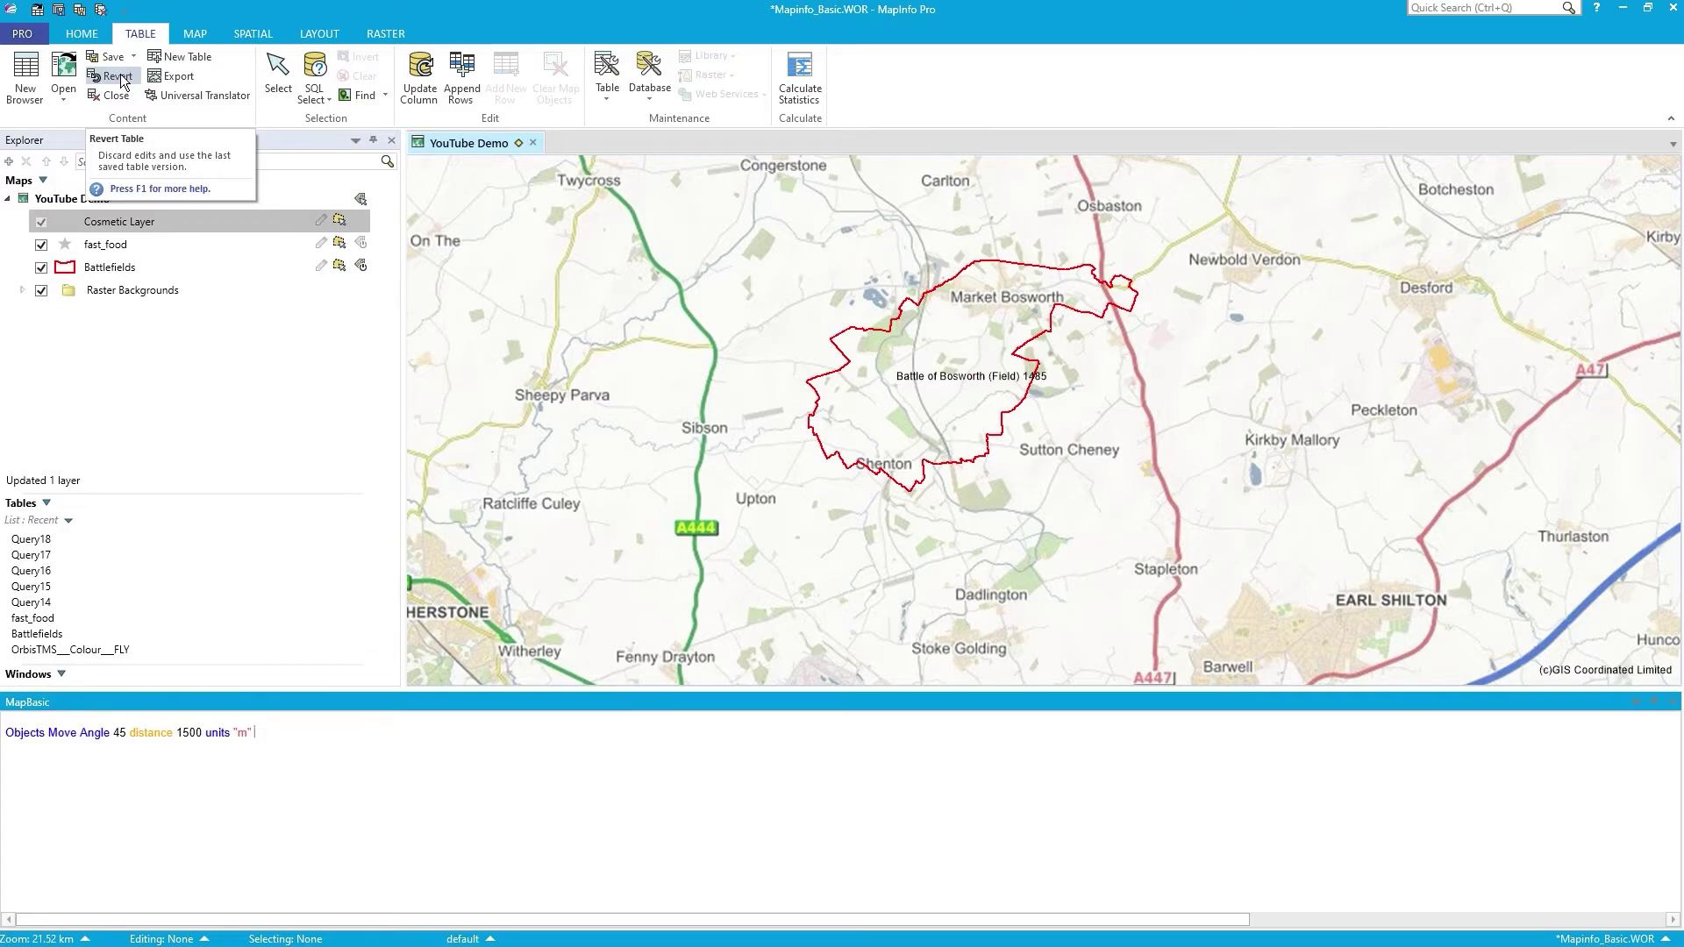
left_click(119, 78)
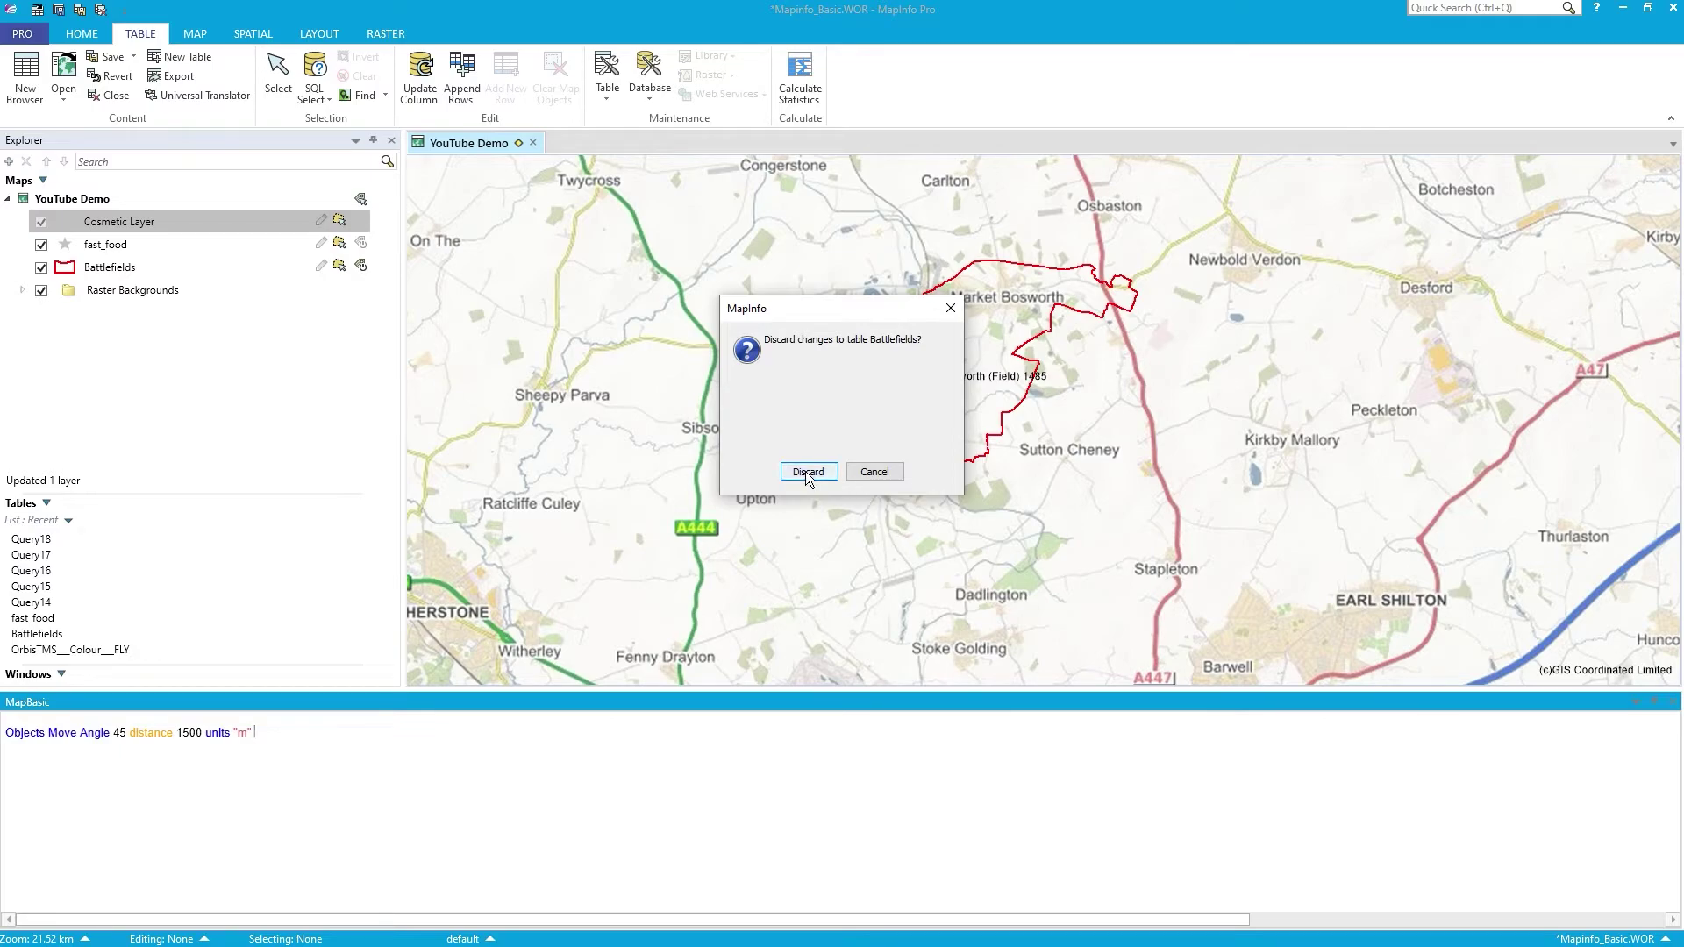
left_click(808, 473)
left_click_drag(974, 572, 908, 458)
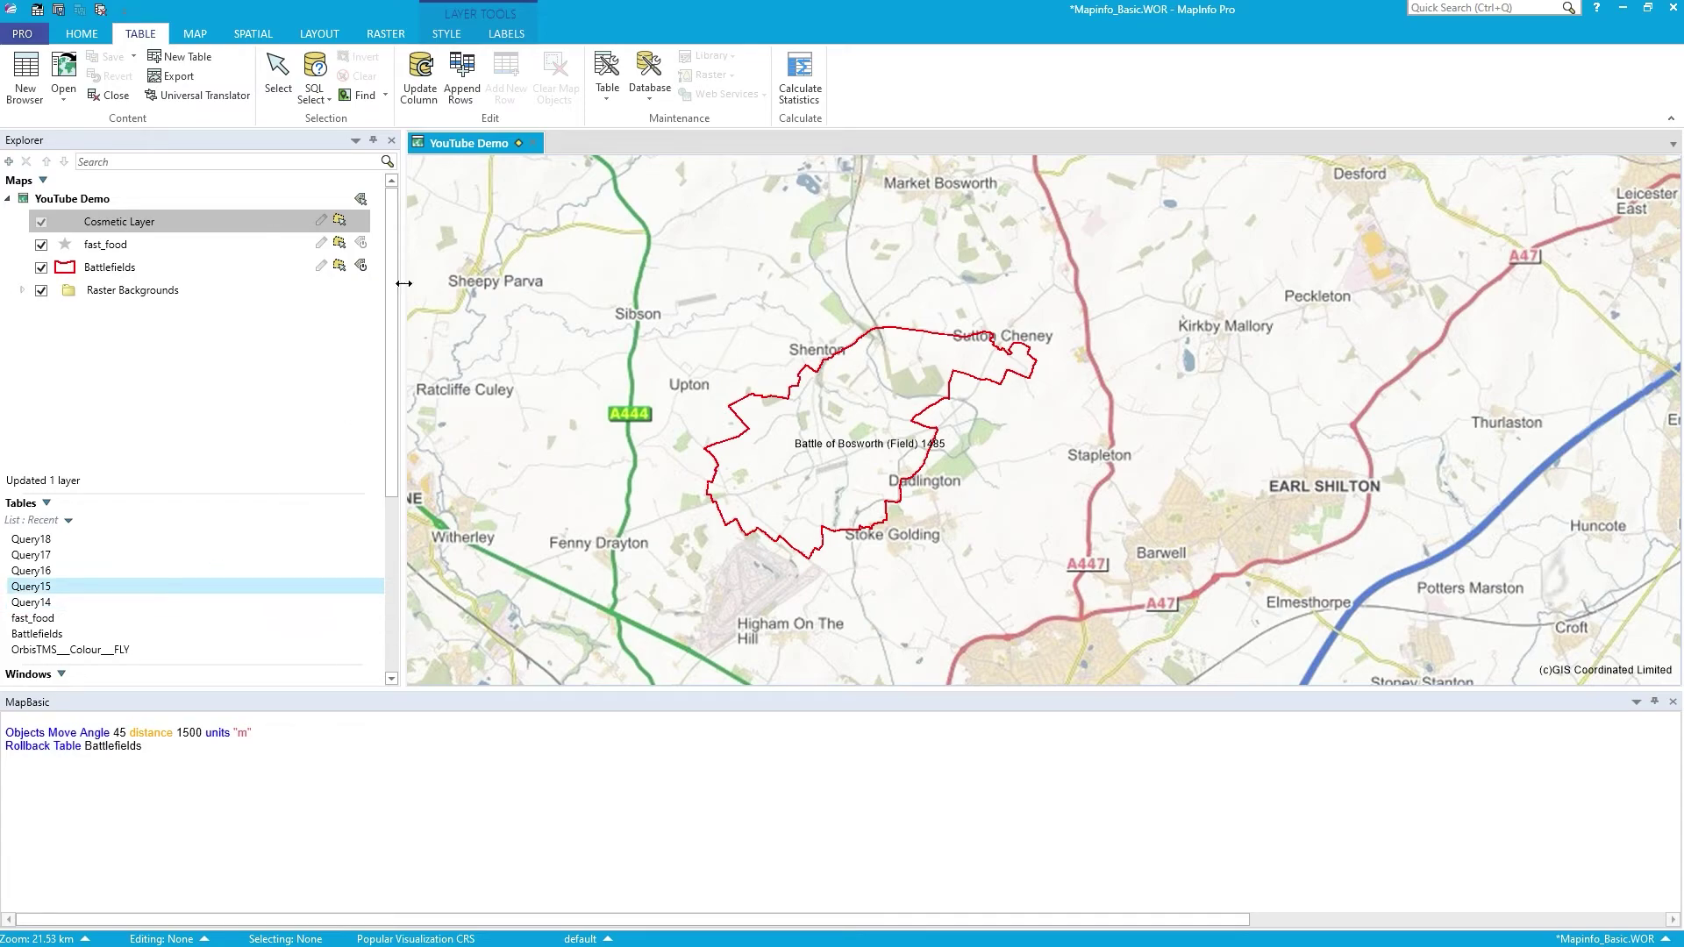
- Make the Cosmetic Layer editable and insert the text MY TEXT east of the Bosworth polygon
left_click(322, 223)
left_click(322, 223)
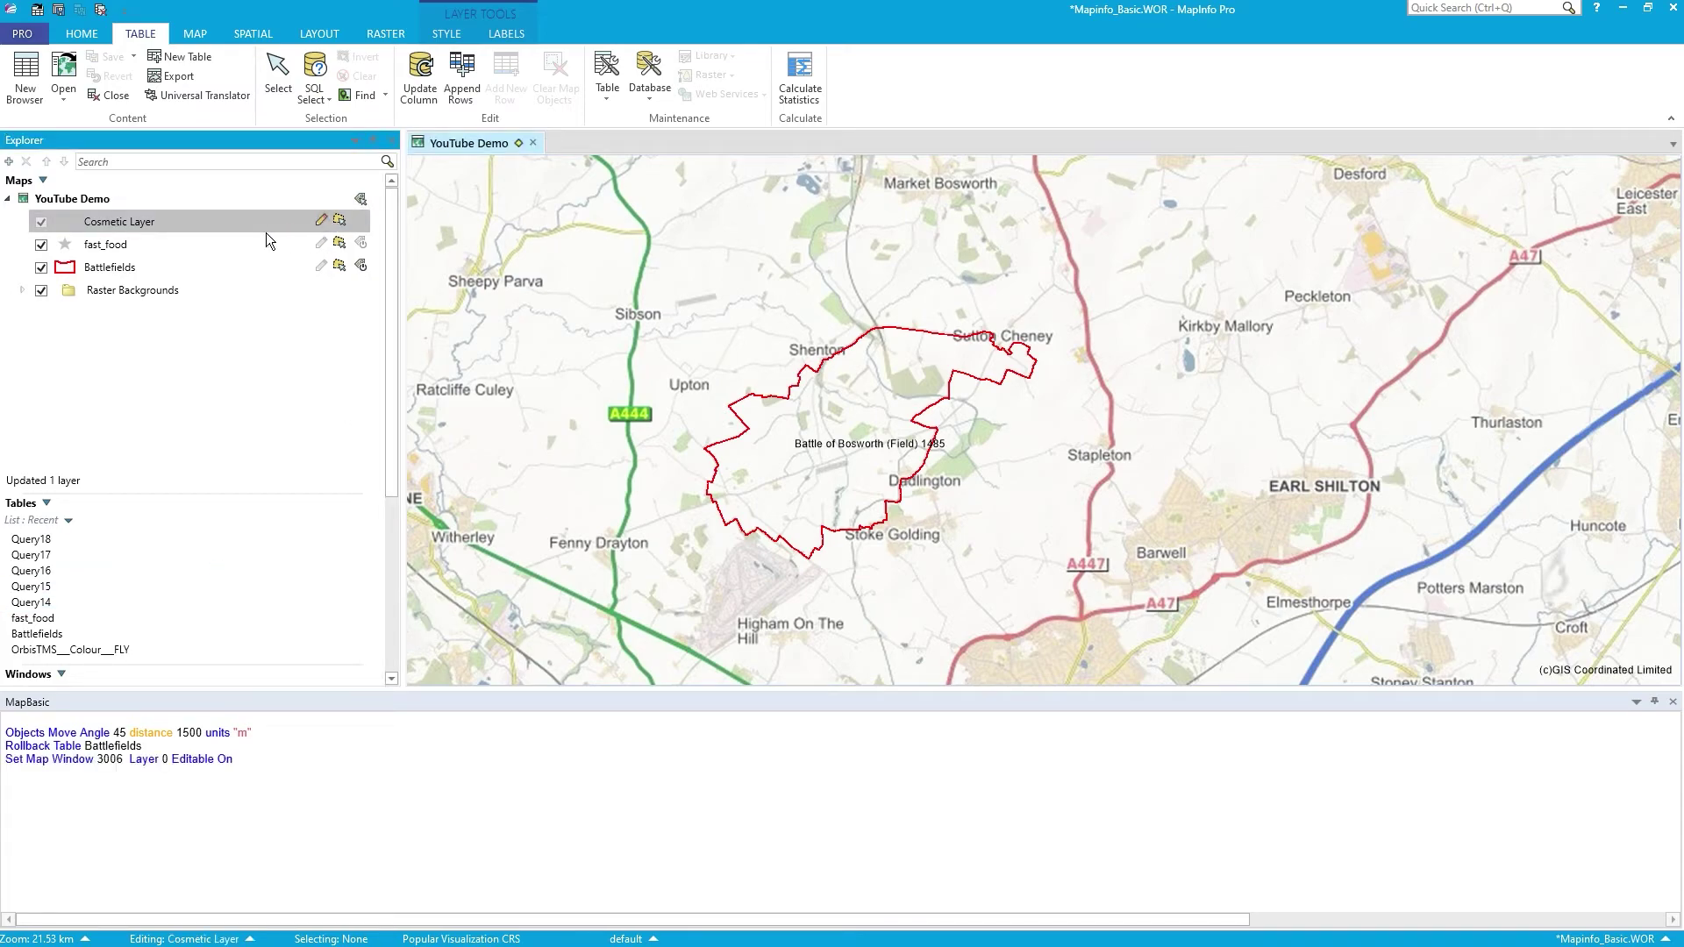
left_click(262, 32)
left_click(932, 66)
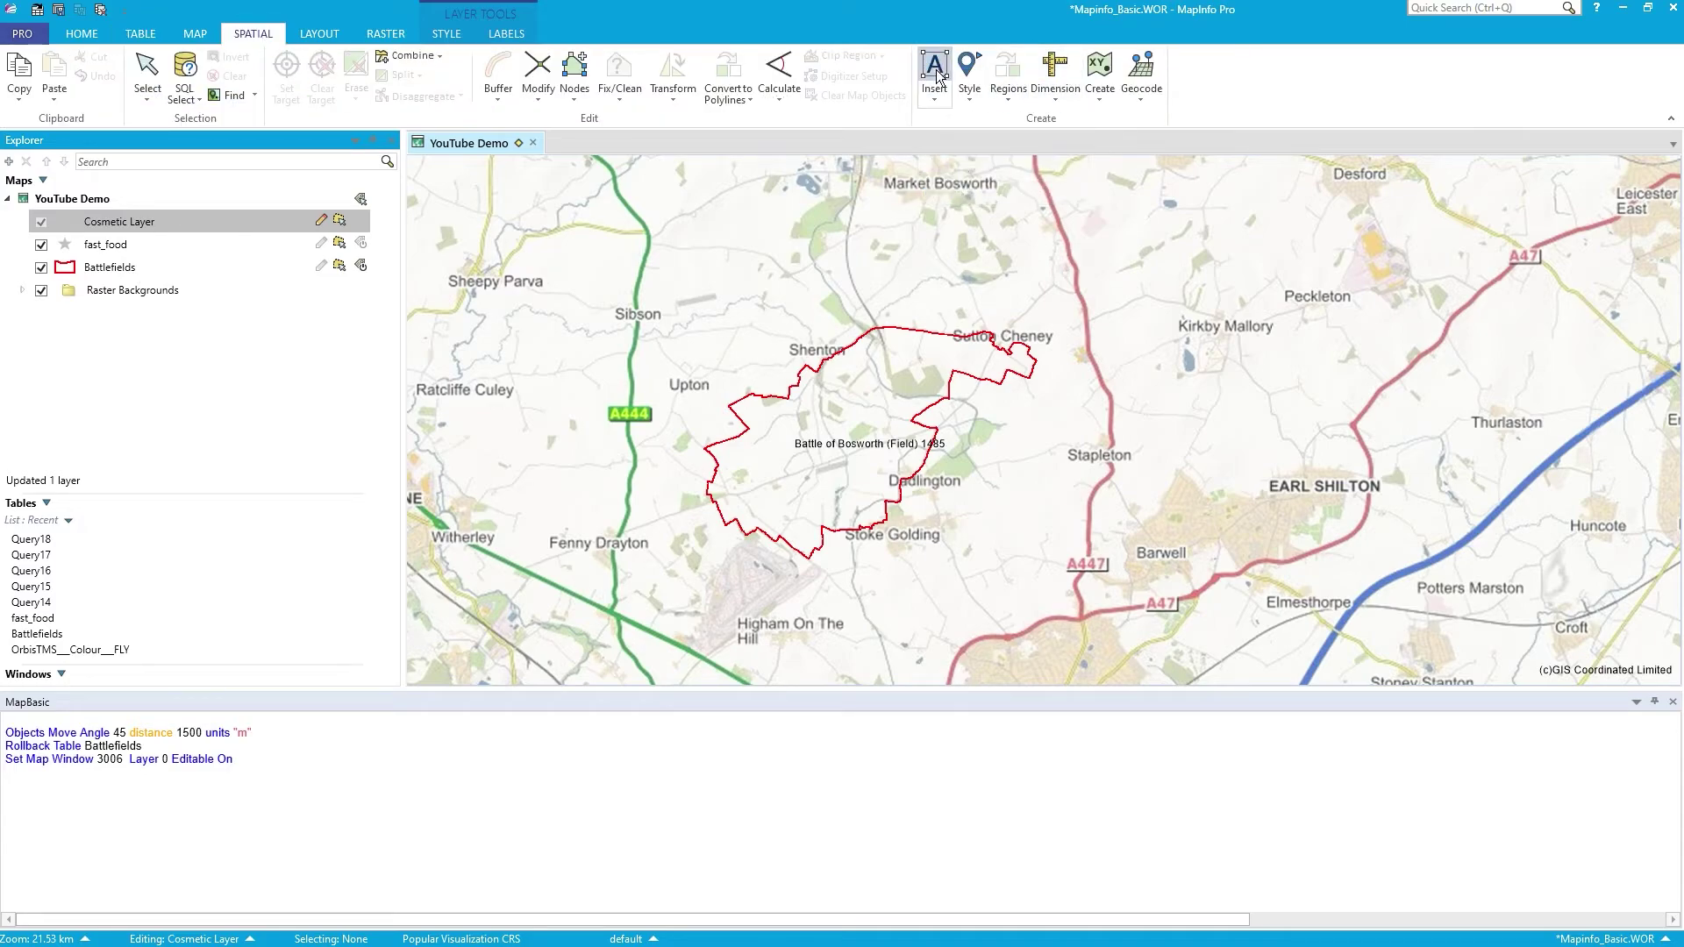
left_click(980, 422)
type("MY TEXT")
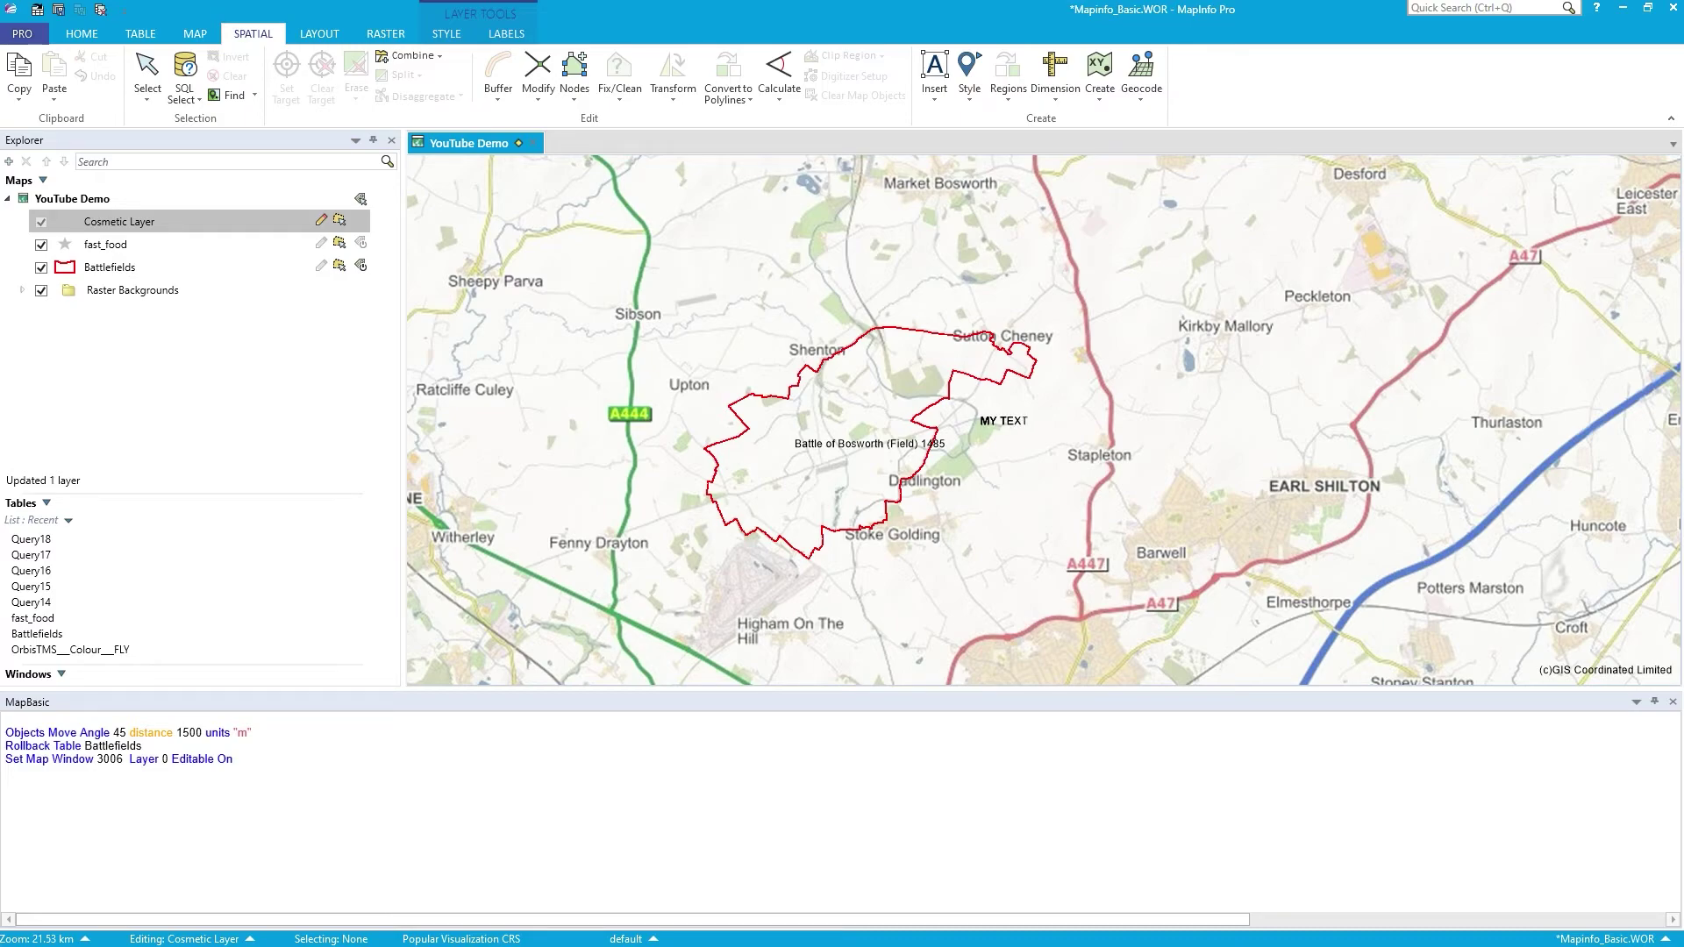
- Commit the MY TEXT label and select it with the Select tool
left_click(147, 75)
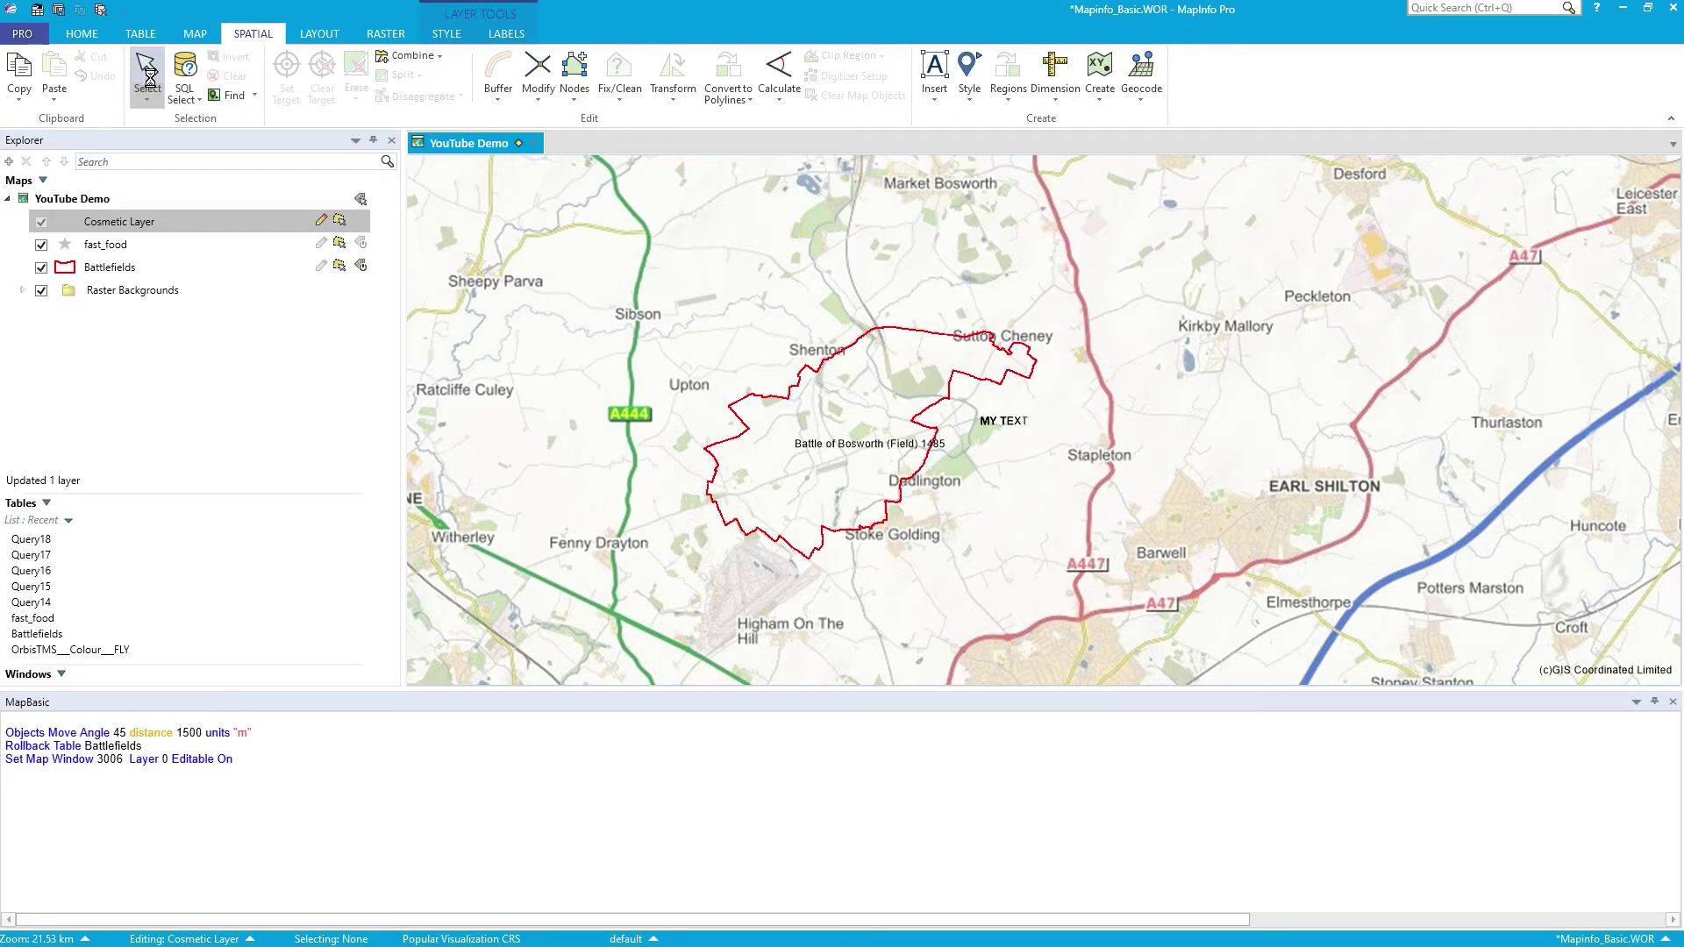
left_click(147, 98)
left_click(161, 171)
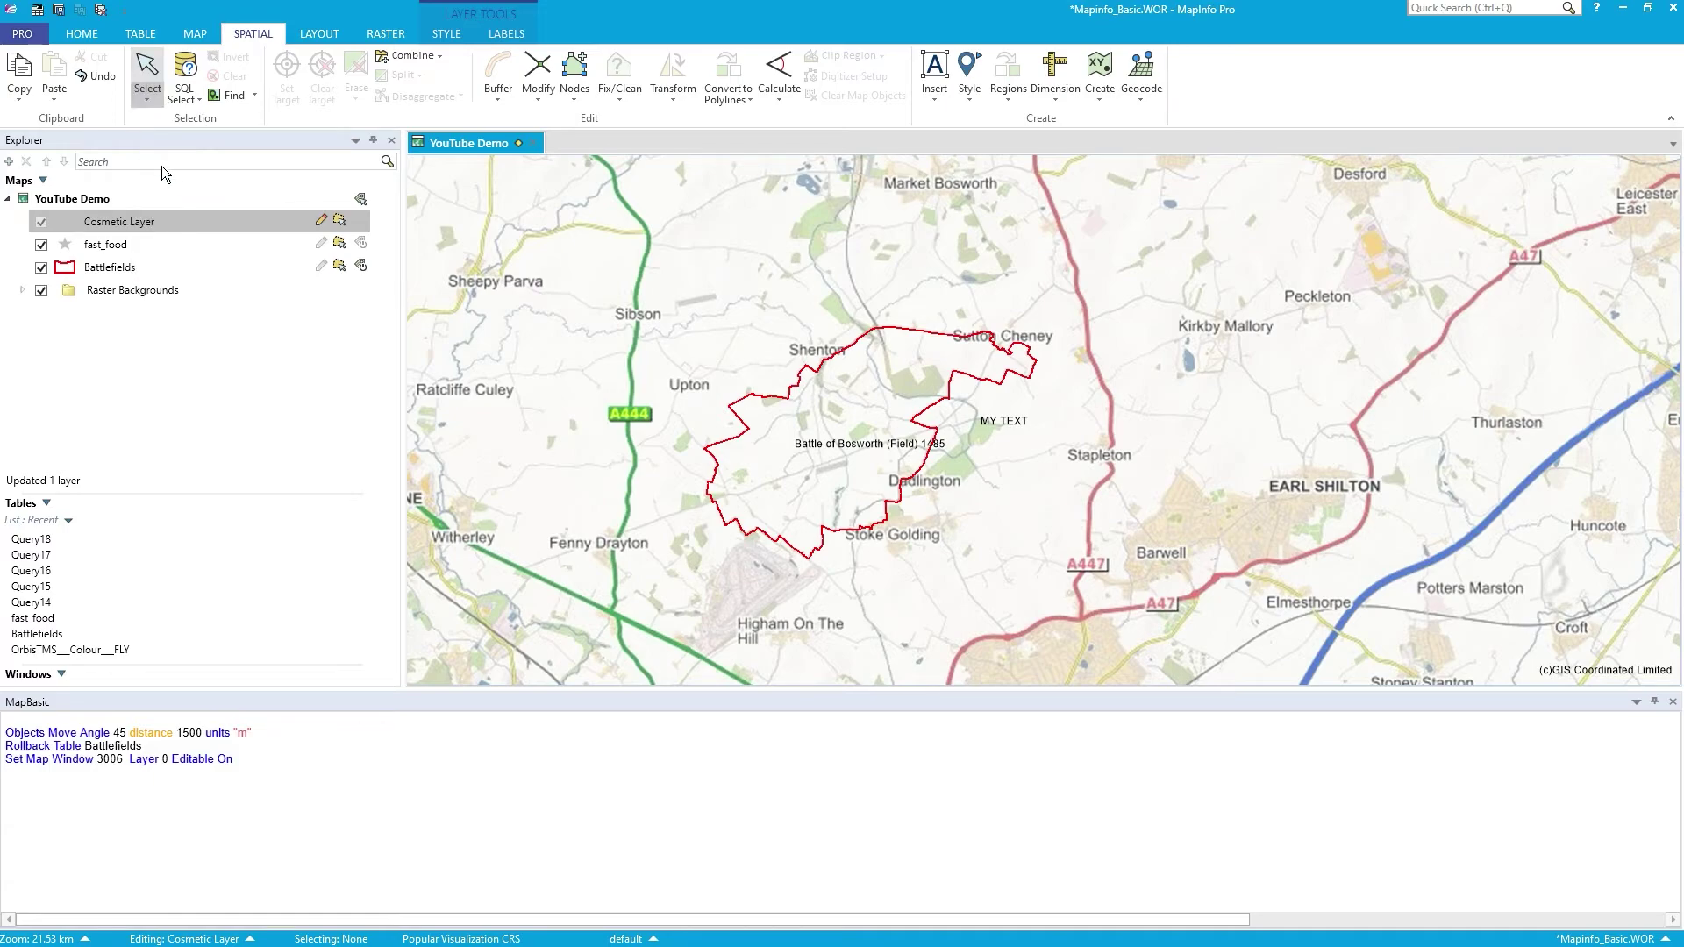
left_click(1008, 427)
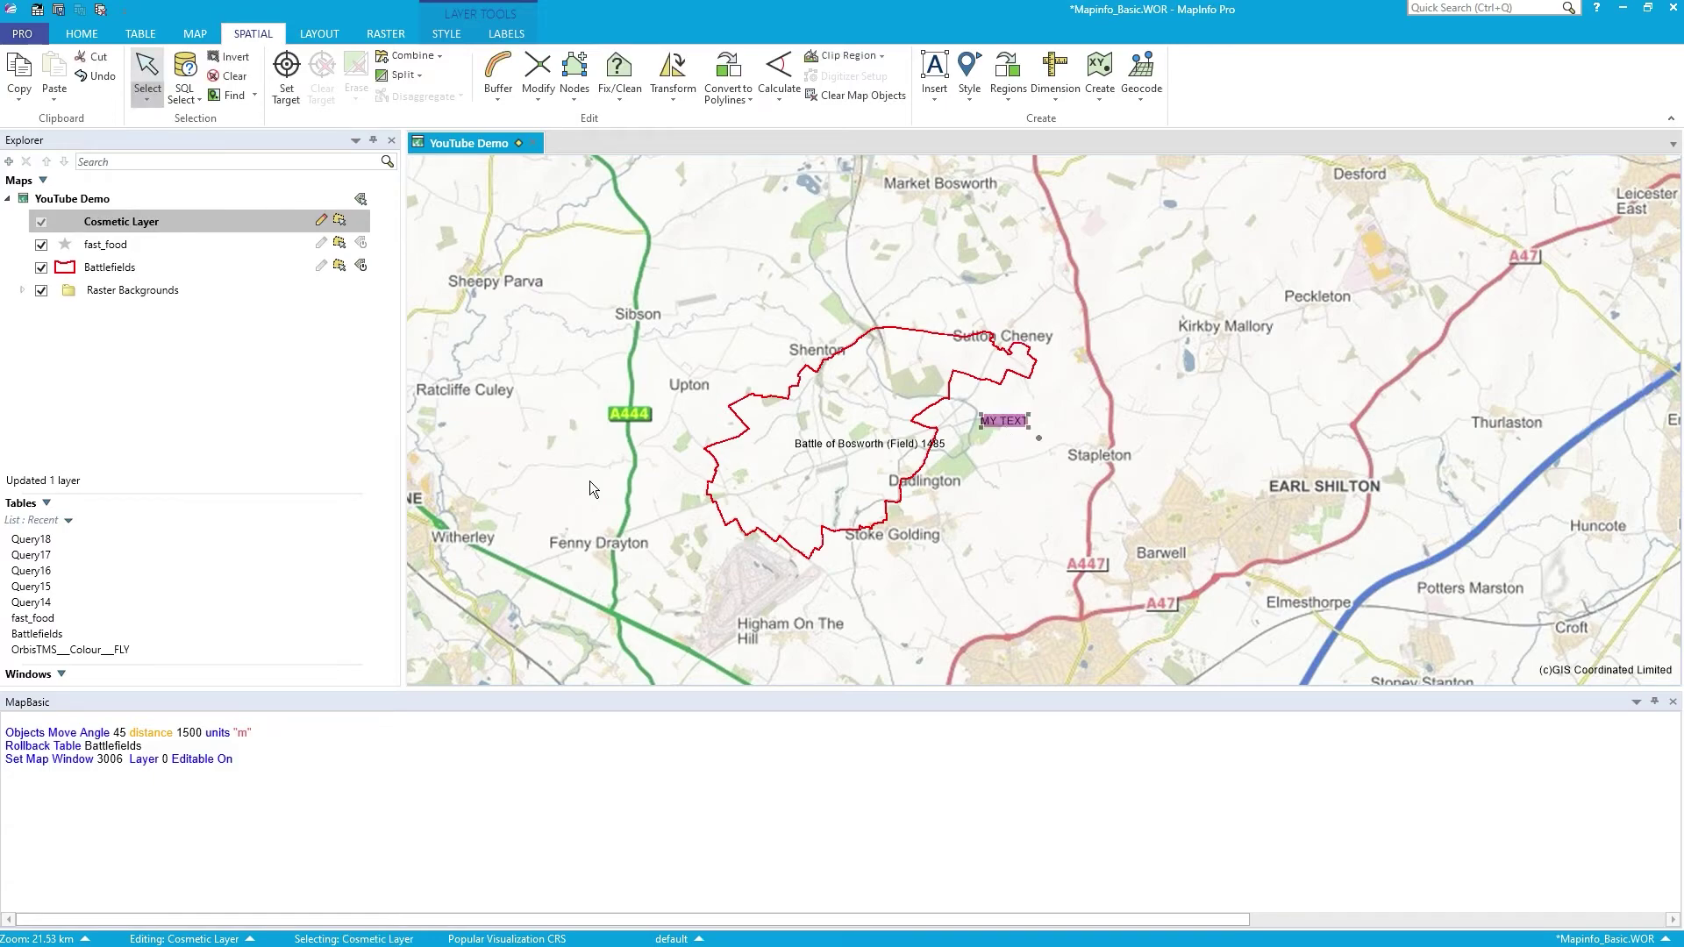
- Edit the MapBasic move command to angle 90 and run it, shifting MY TEXT 1500 m north
left_click(126, 733)
key("Delete")
key("BackSpace")
type("90")
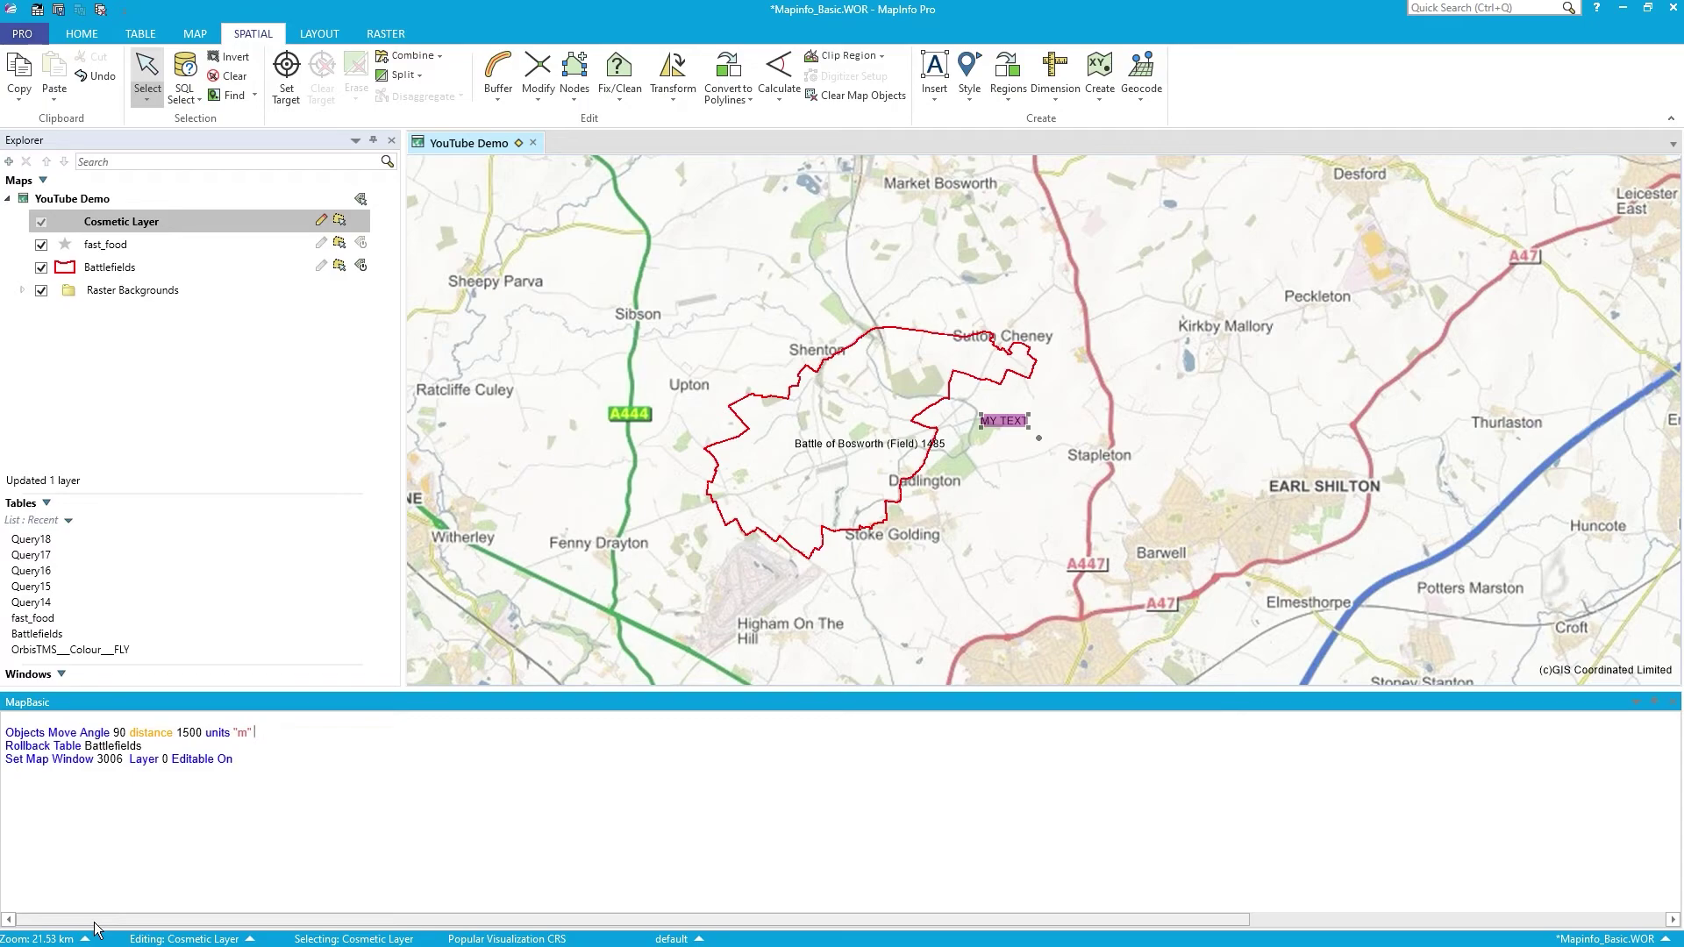
key("Return")
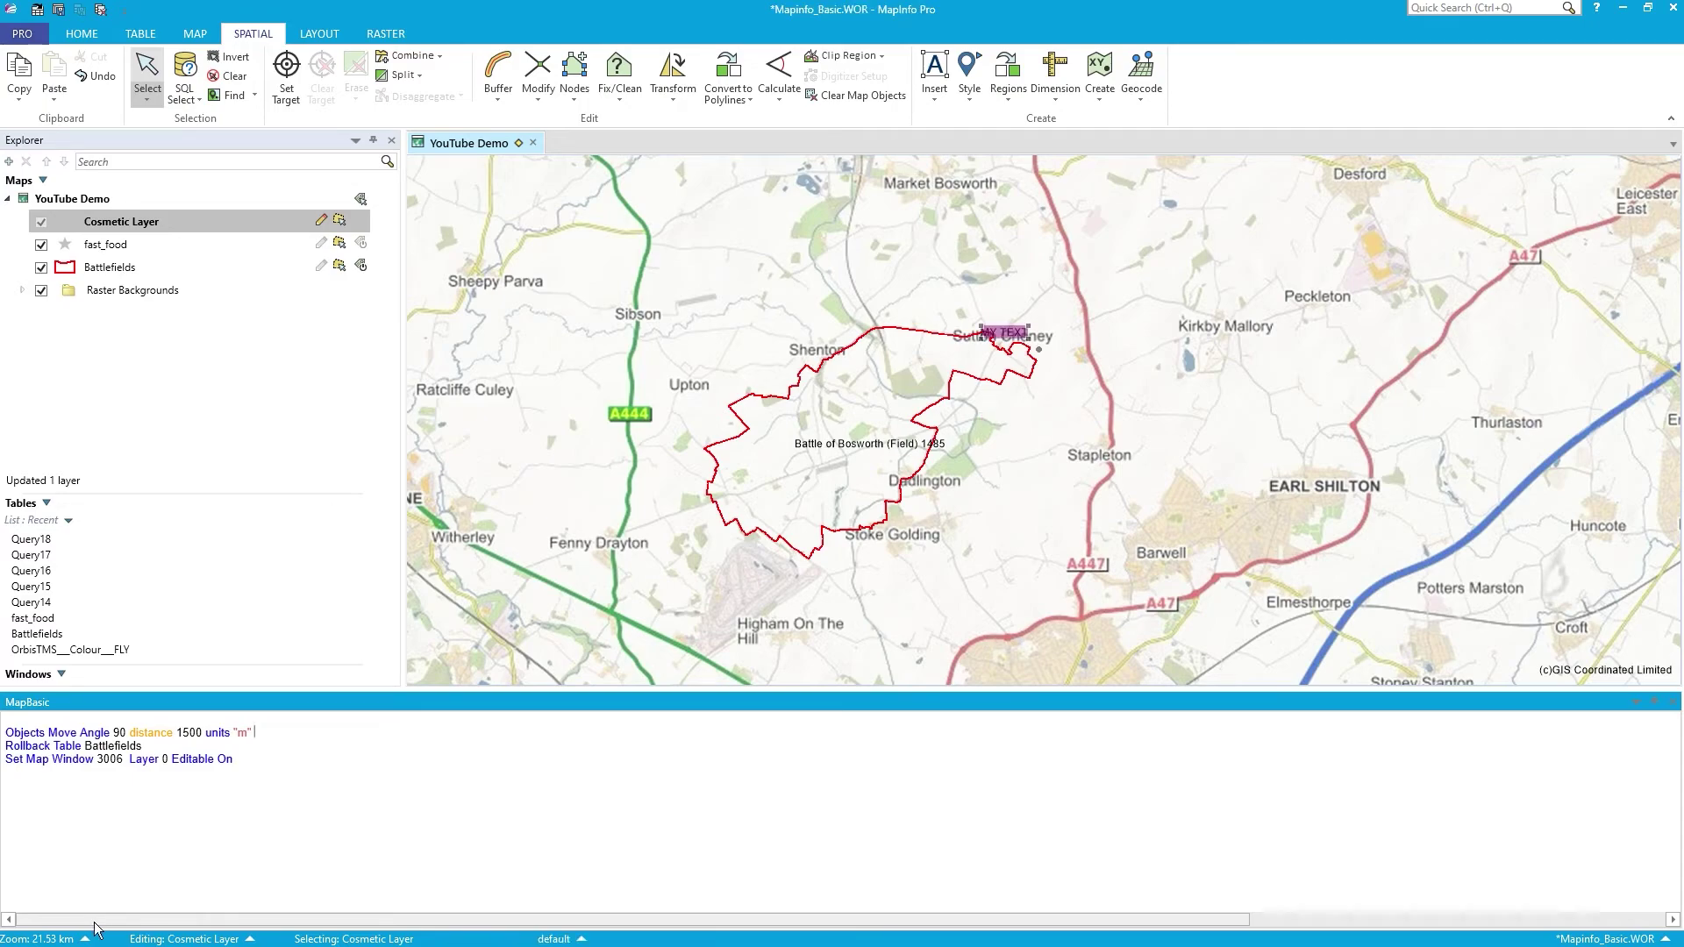